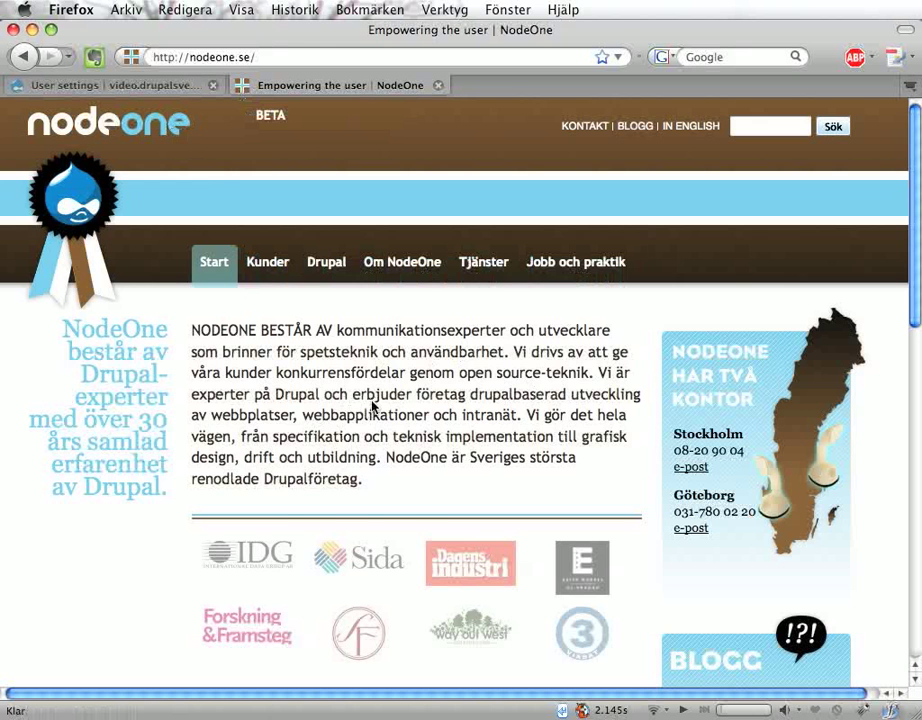
Step: Close the NodeOne page and open User settings in the user management area of the Drupal site's administration
key(super+w)
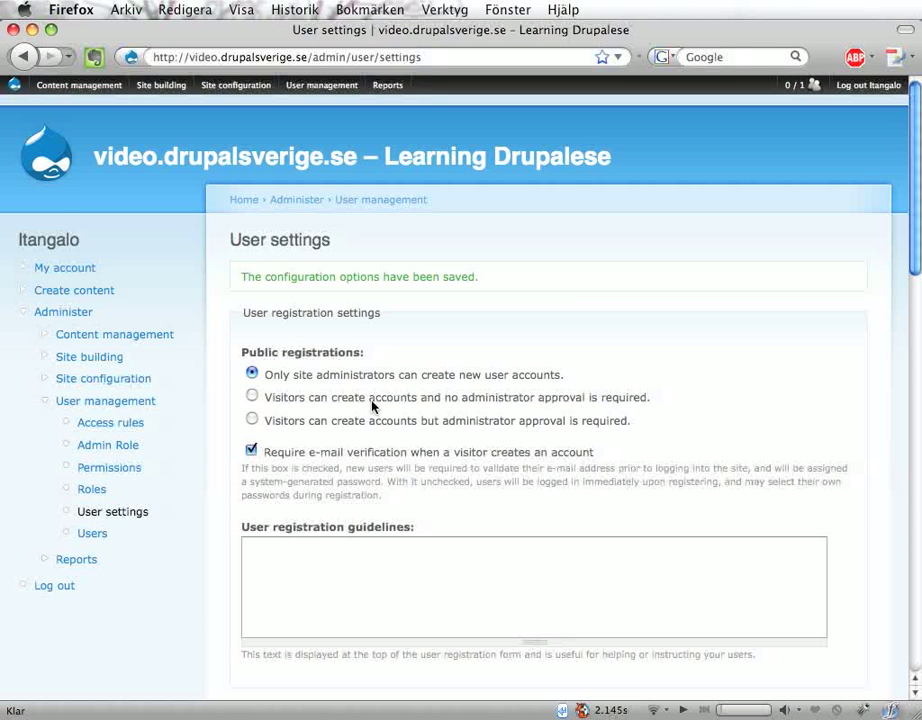
click(147, 157)
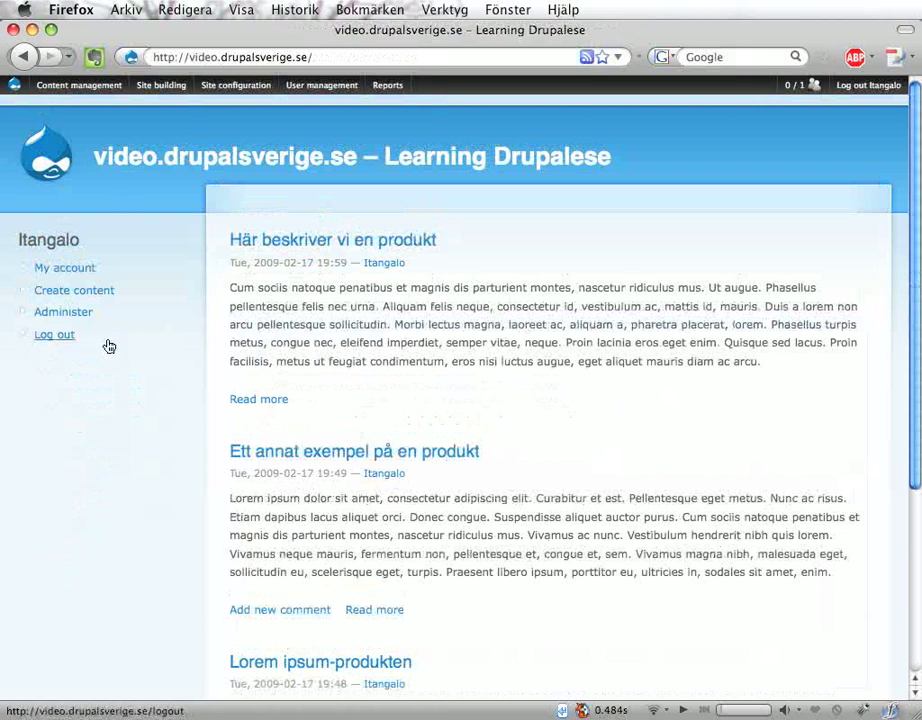
click(64, 312)
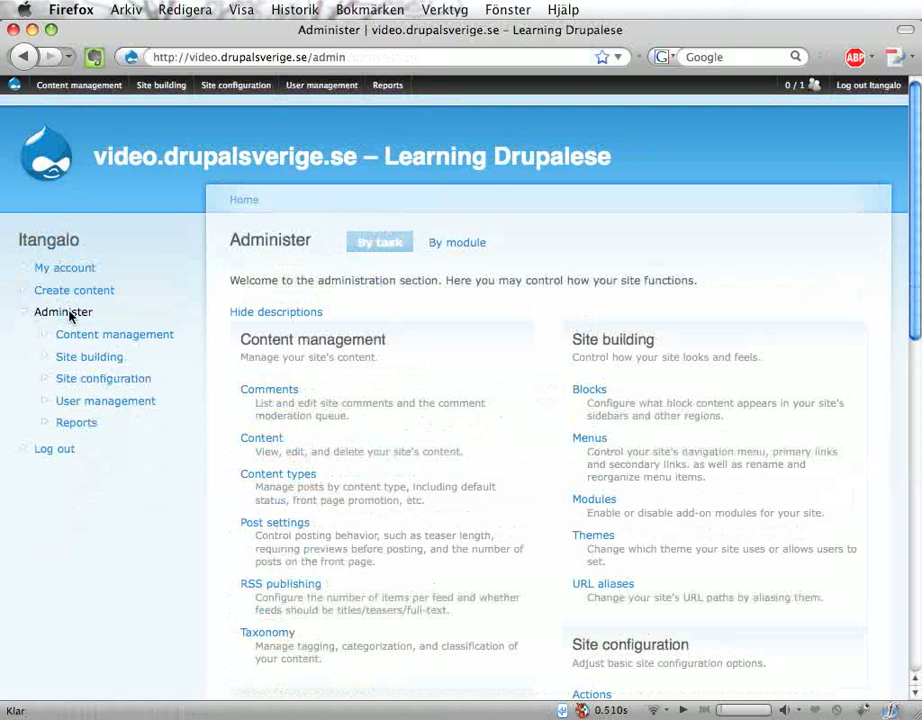
click(100, 403)
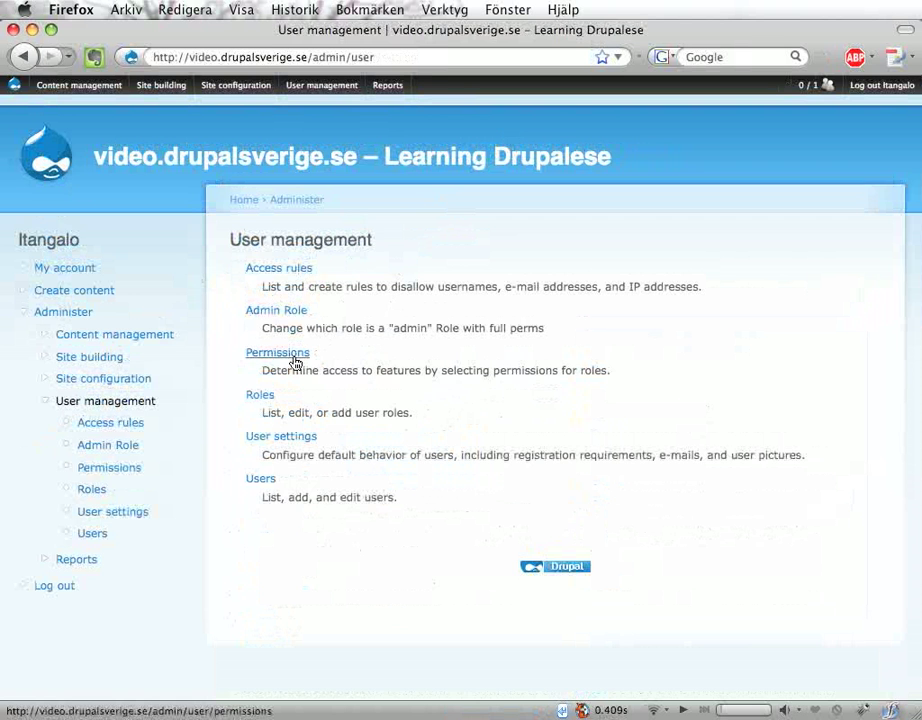
click(287, 437)
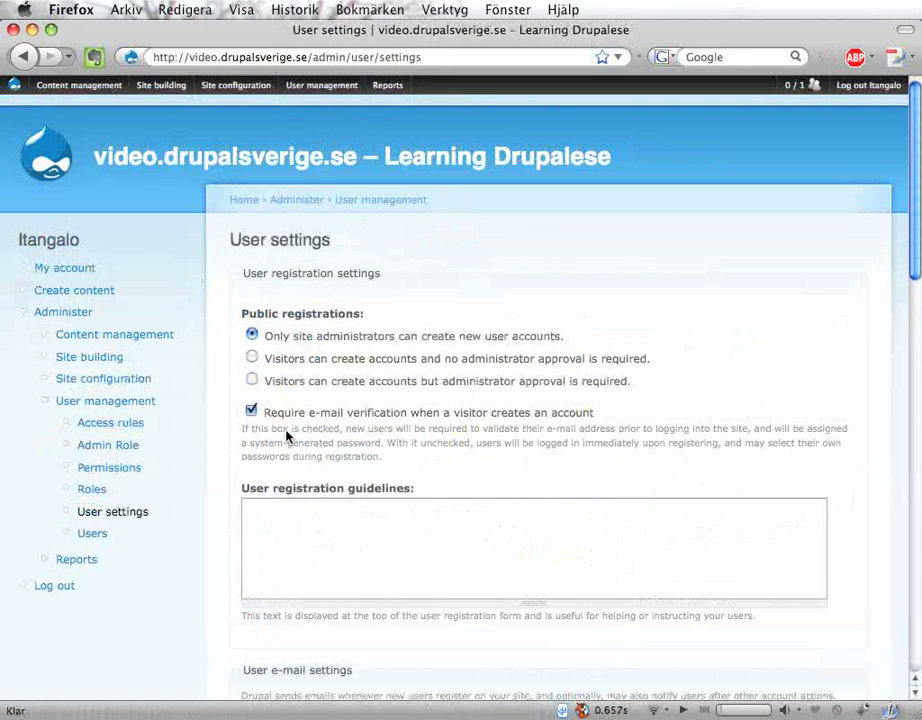
Step: Try the two visitor options for public registrations and reselect 'Only site administrators can create new user accounts.'
click(252, 381)
click(252, 358)
click(252, 381)
click(252, 357)
click(252, 336)
Step: Write 'Bara du som har tuppkam kommer att godkännas som medlem på sajten. Ha!' as the user registration guidelines
click(349, 529)
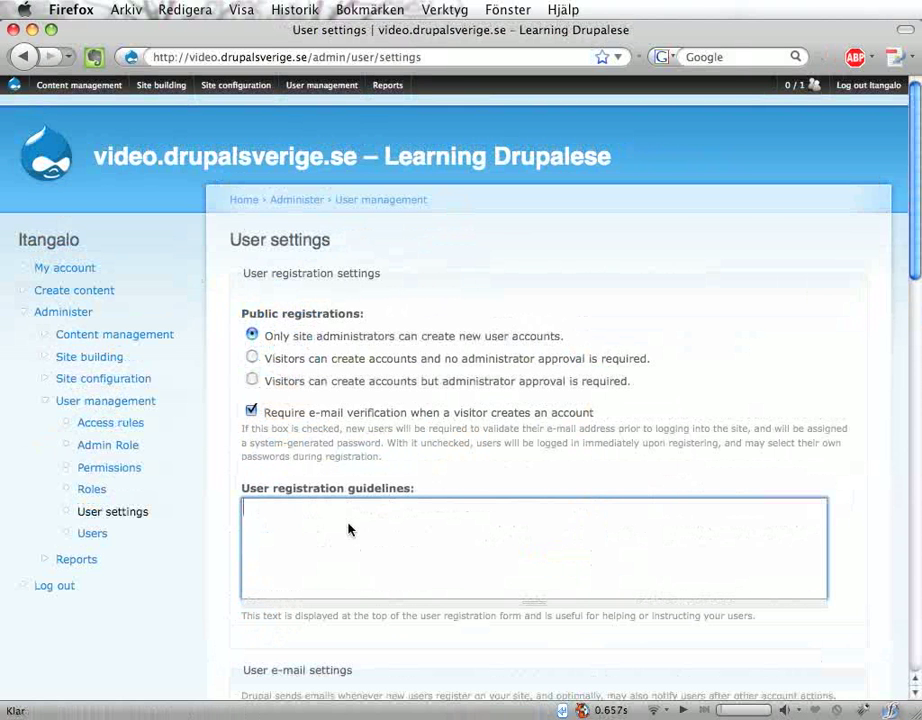
text(Bara du som har tuppkam kommer att godkänna)
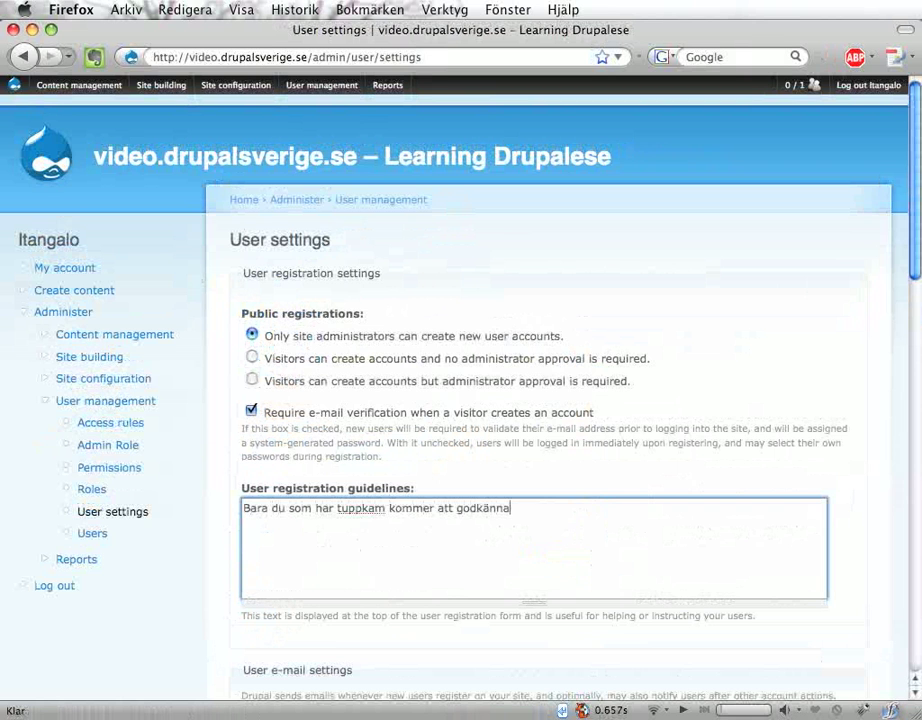
text(s som medlem på sajten. Ha!)
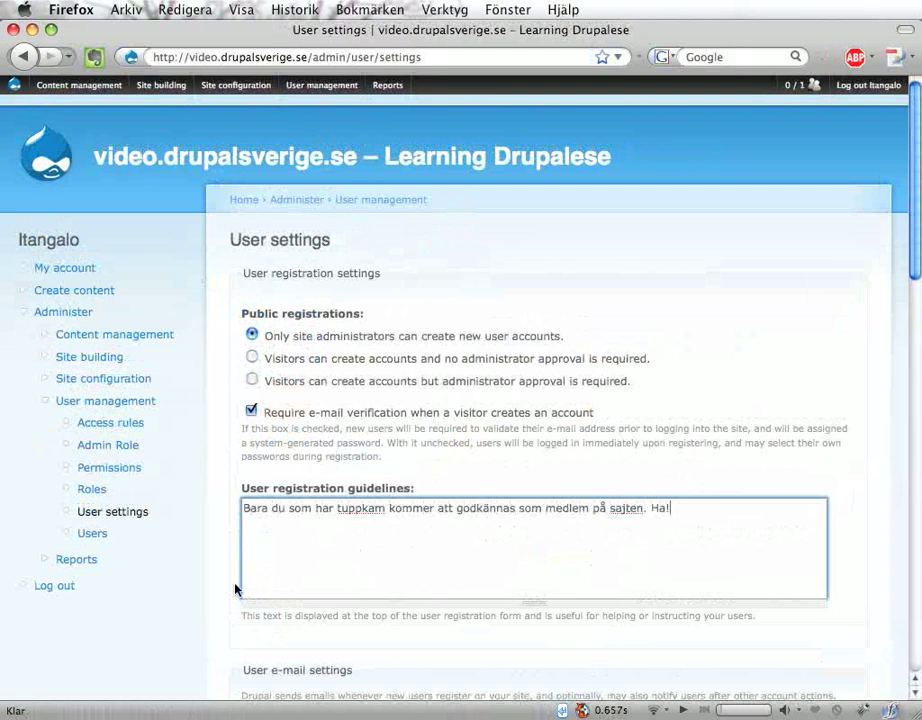
scroll(230, 578, down, 10)
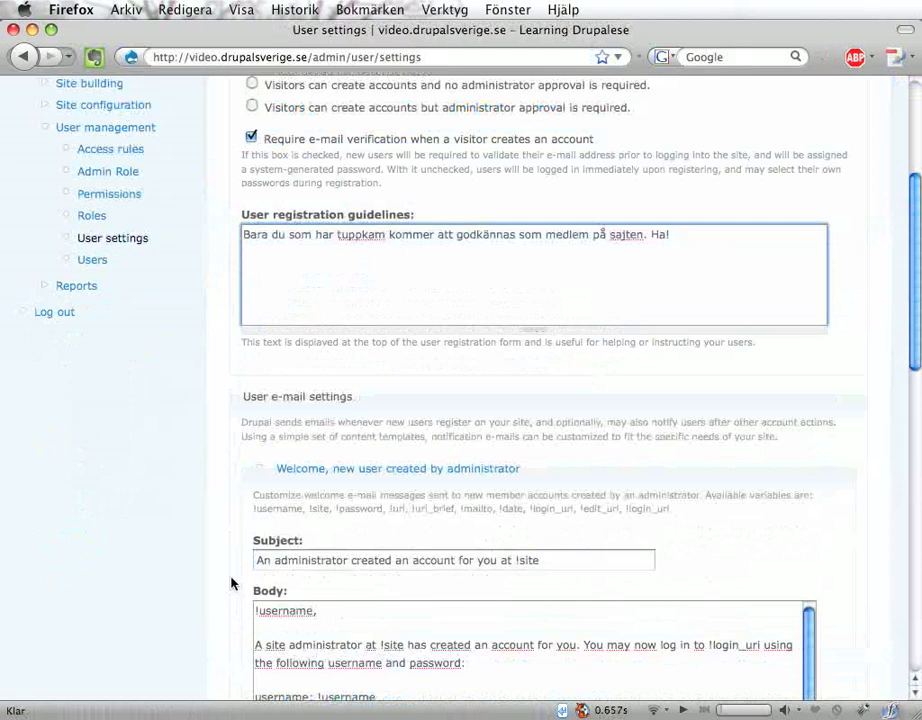
scroll(220, 575, up, 10)
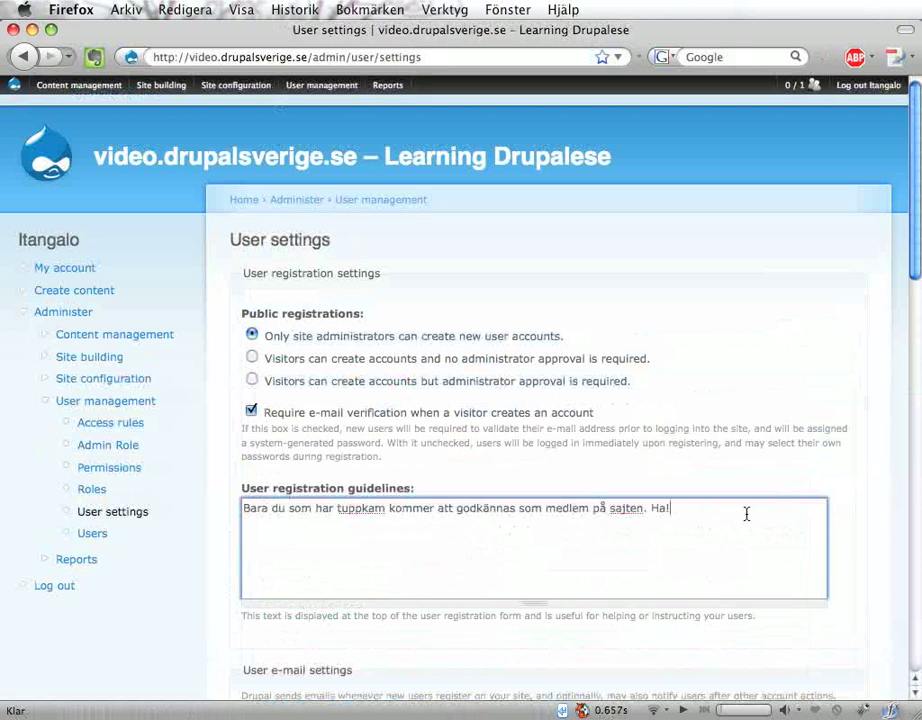
drag(747, 512, 314, 508)
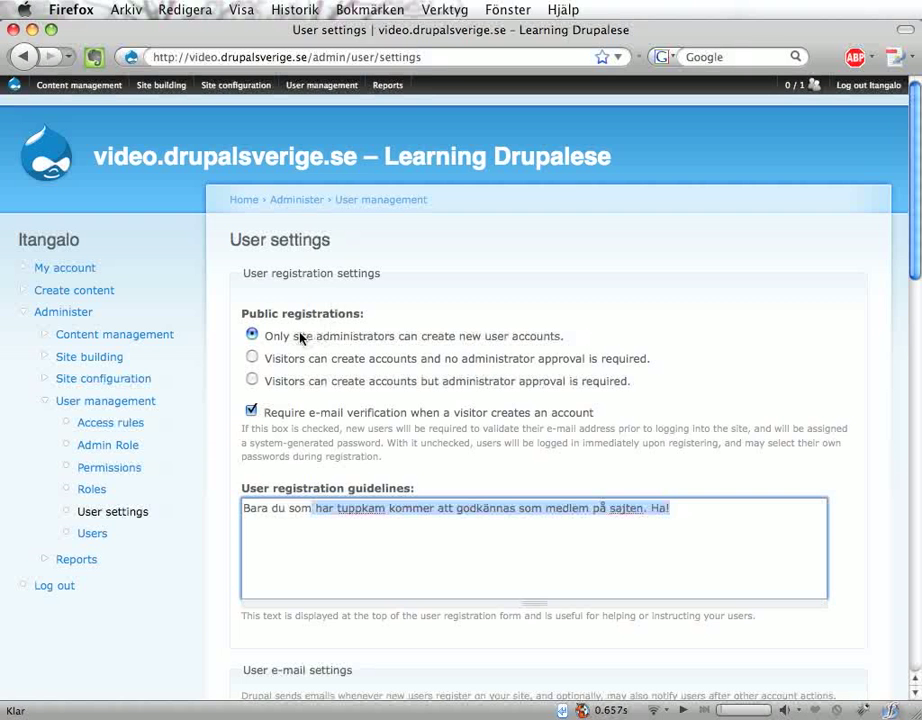
click(774, 584)
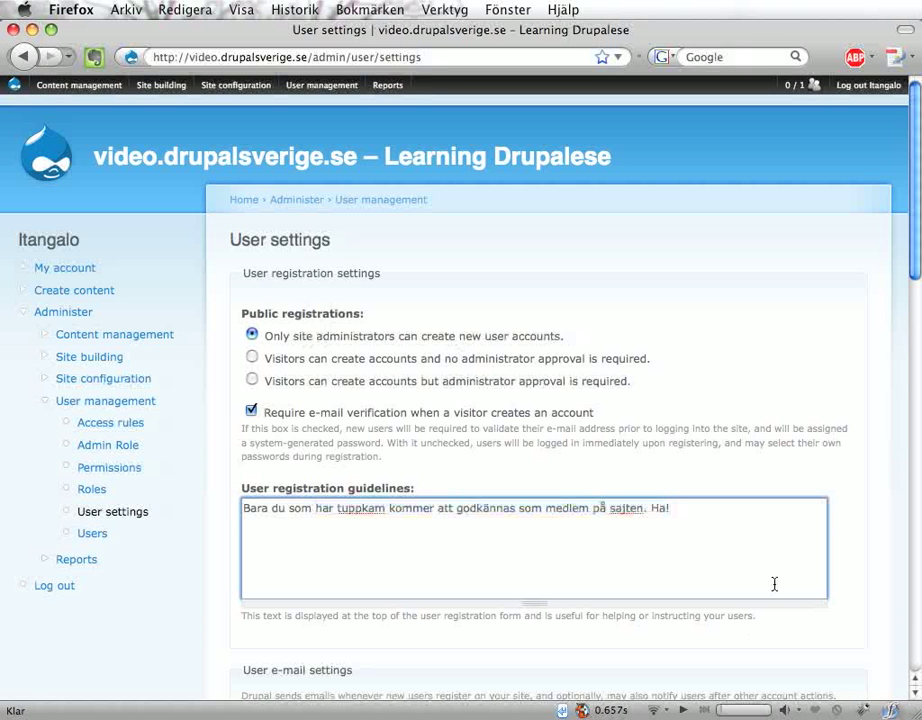
Step: Examine the subject of the welcome e-mail for administrator-created users, its !site variable and the list of available variables
scroll(593, 533, down, 12)
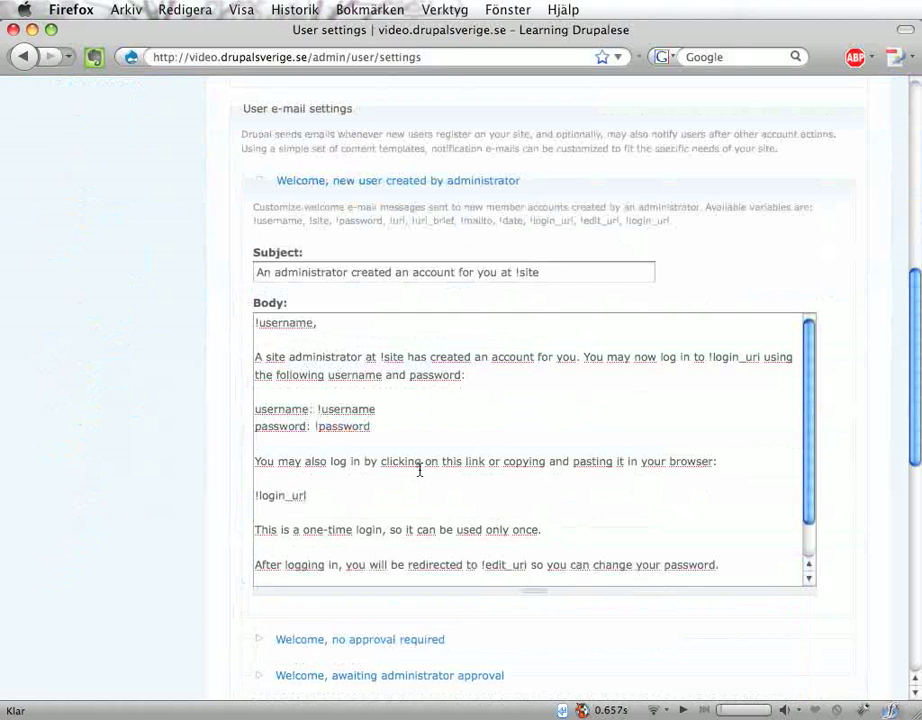
scroll(418, 469, up, 1)
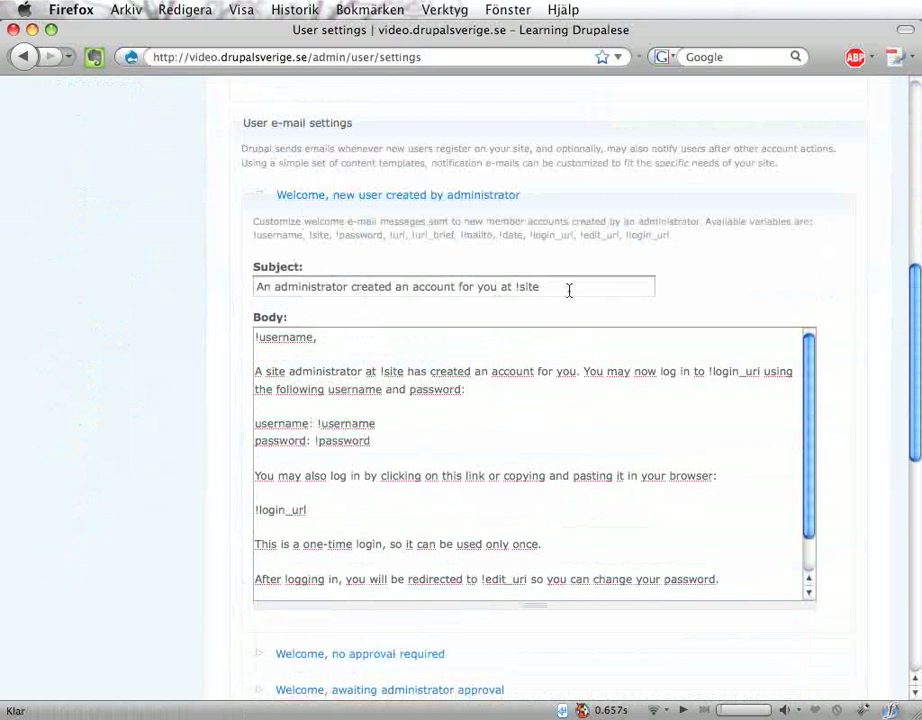
drag(569, 290, 238, 287)
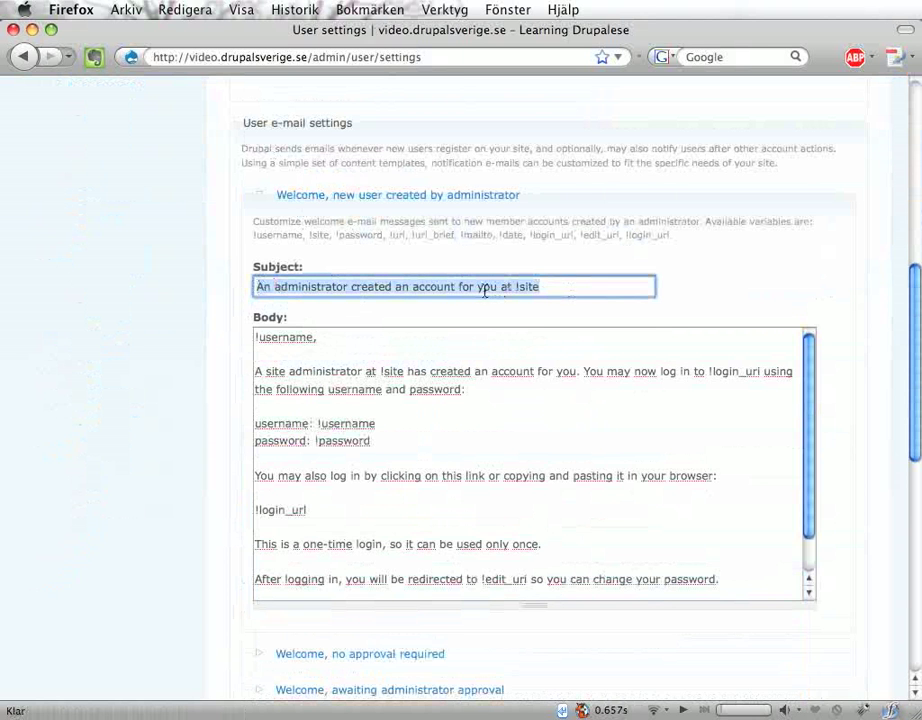
click(571, 290)
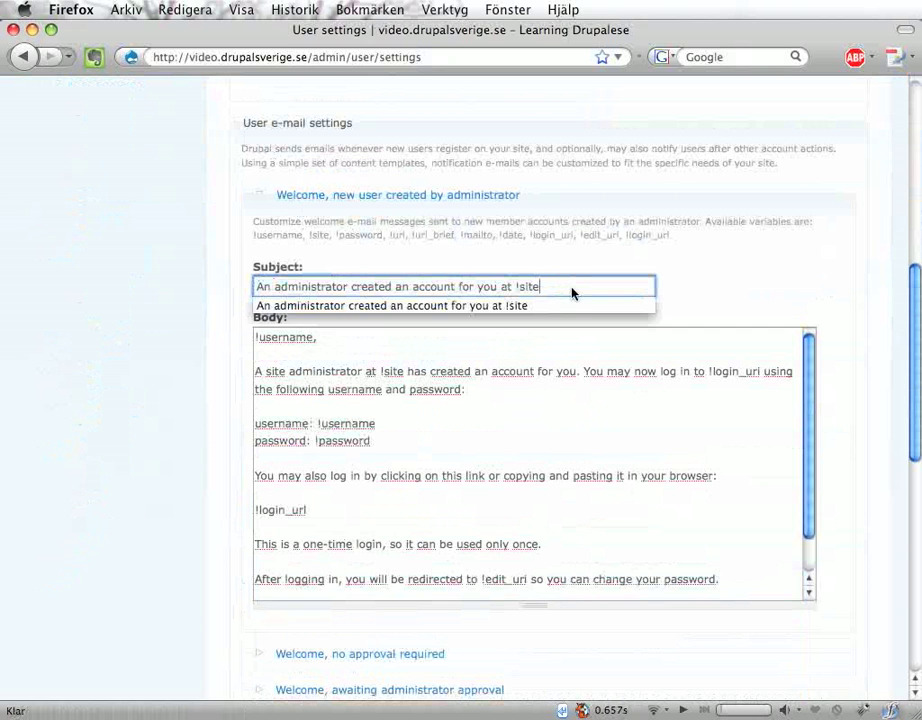
key(shift+Left)
key(shift+Left)
key(shift+Left)
key(shift+Left)
key(shift+Left)
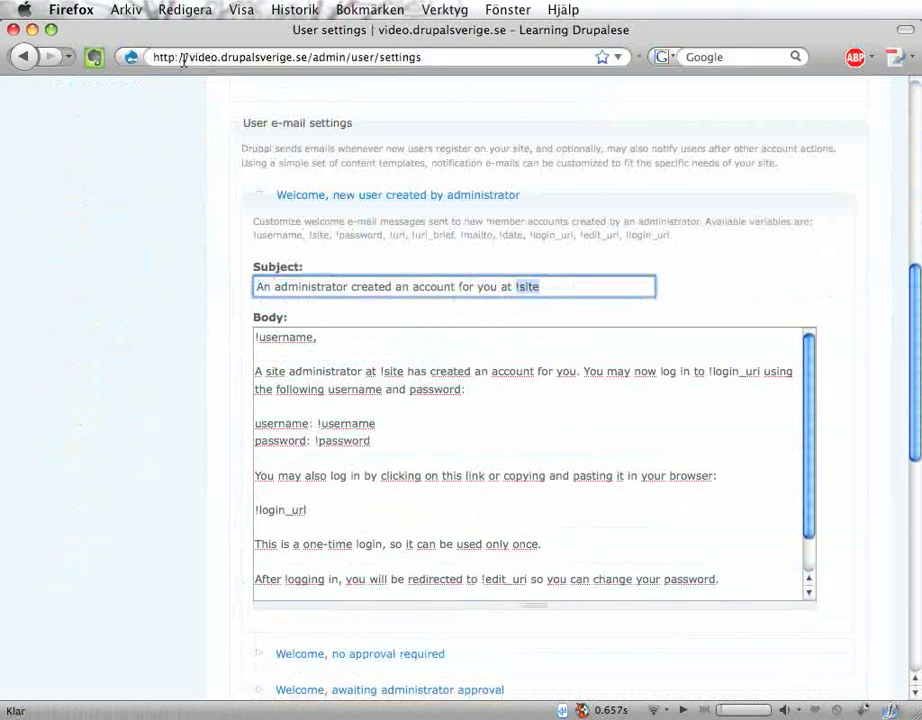
drag(187, 57, 306, 57)
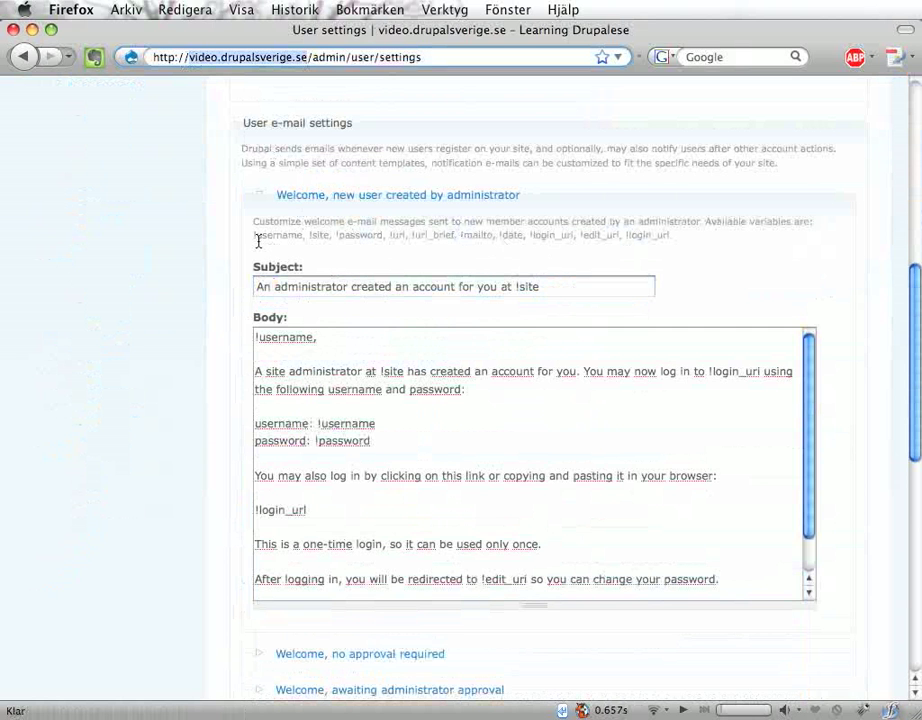
drag(253, 236, 685, 246)
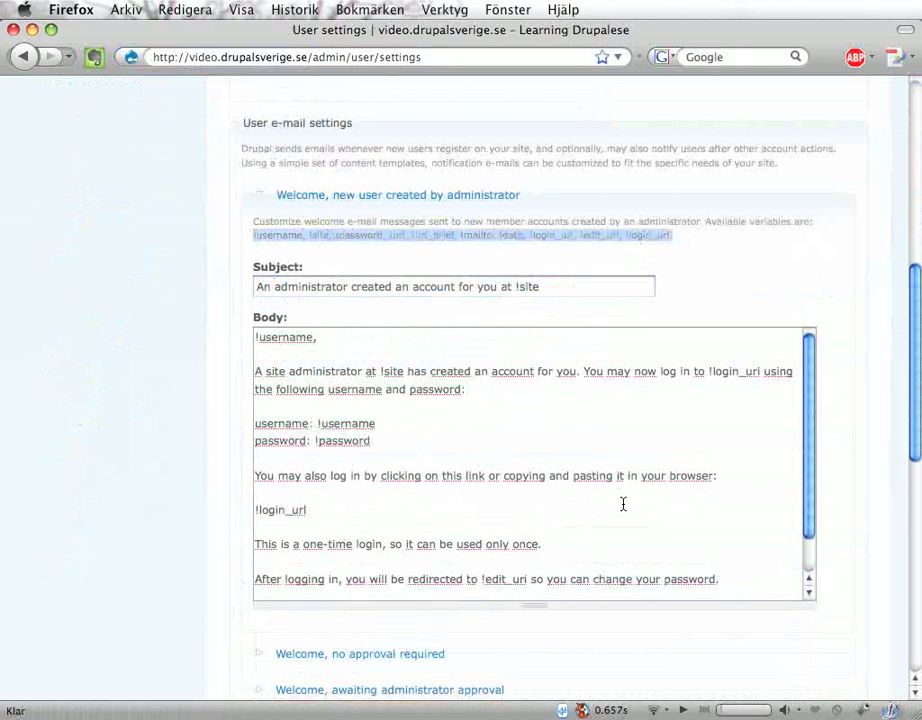
Step: Read through the body of the welcome e-mail for administrator-created users and collapse that template
click(256, 338)
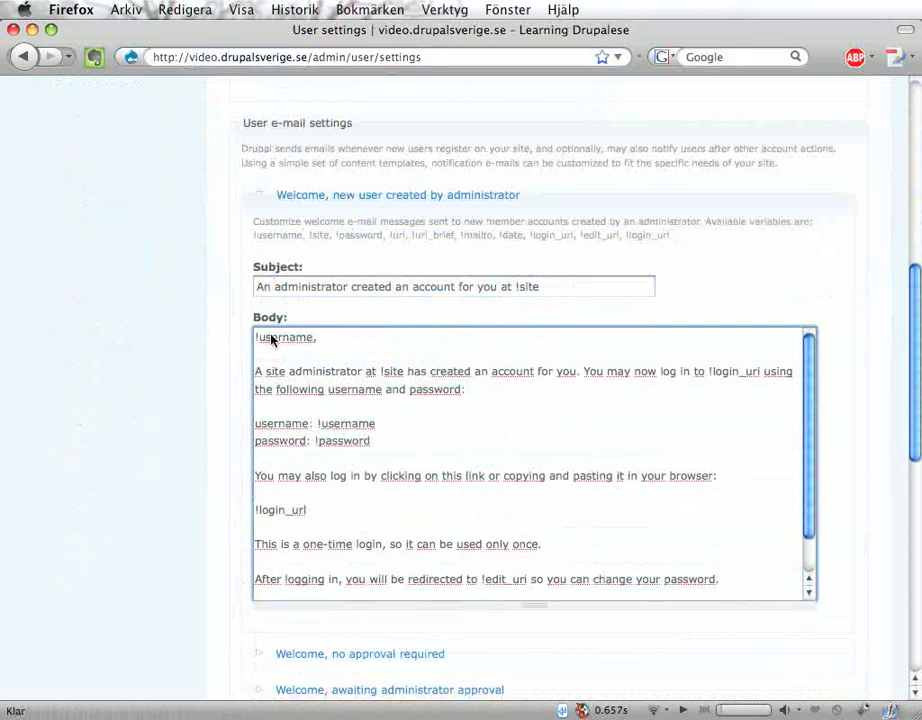
drag(256, 341, 545, 662)
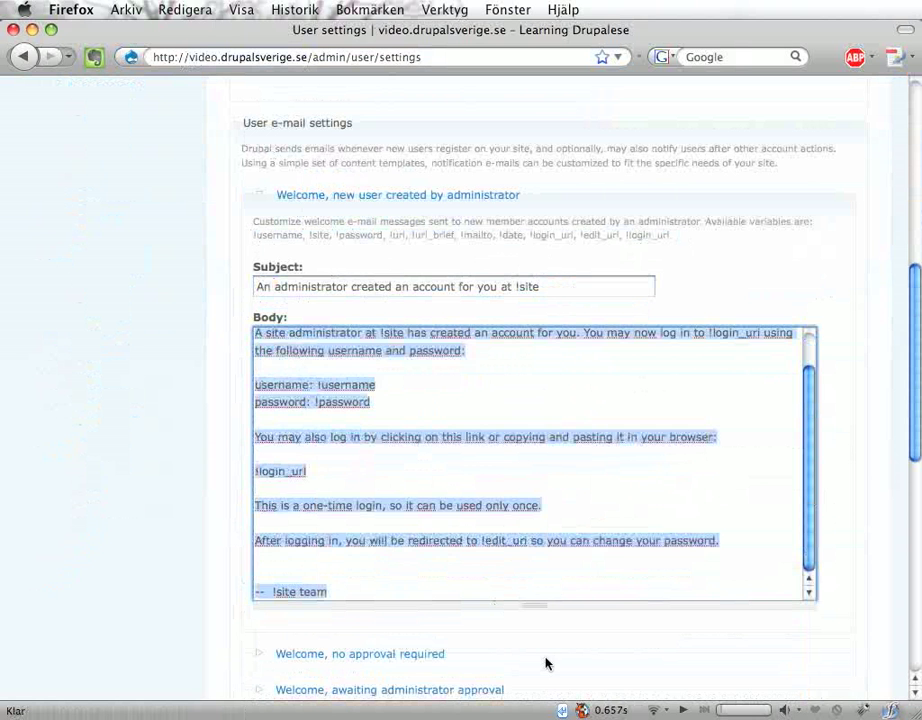
click(493, 577)
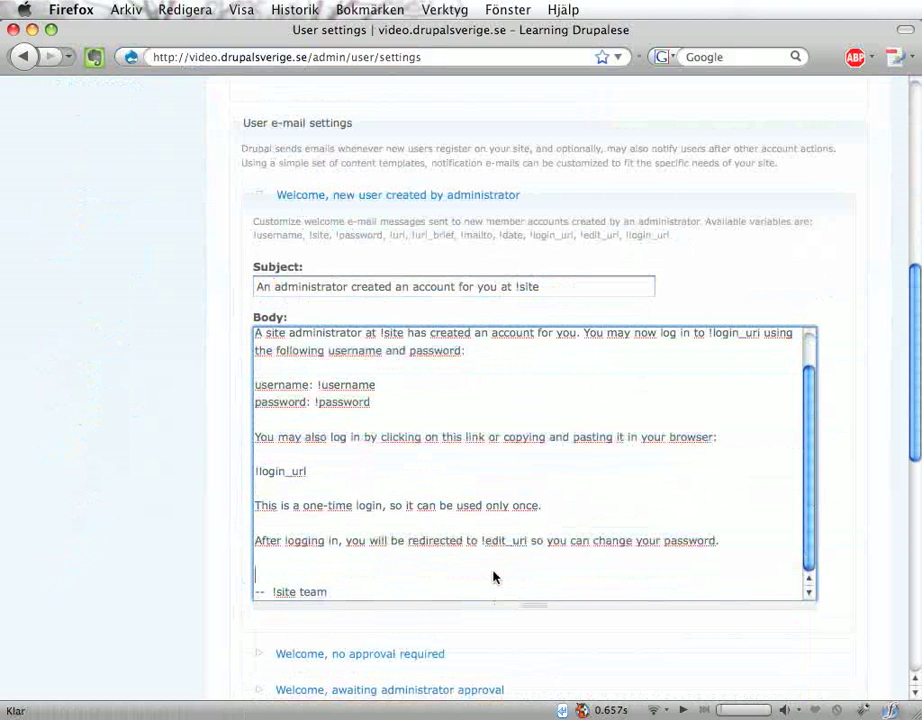
scroll(838, 529, down, 3)
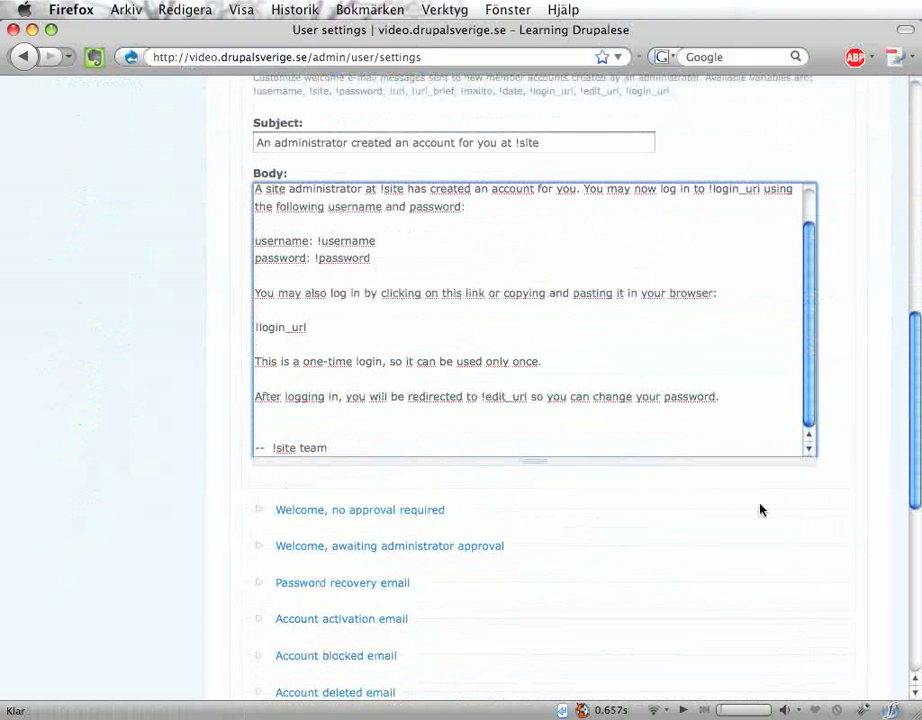
scroll(418, 354, up, 5)
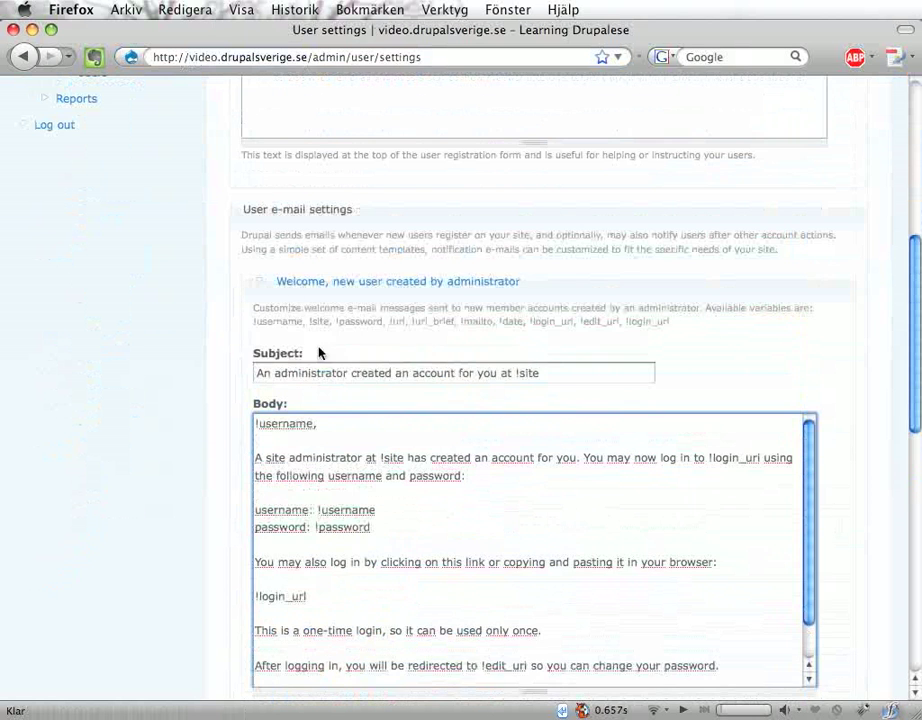
click(399, 282)
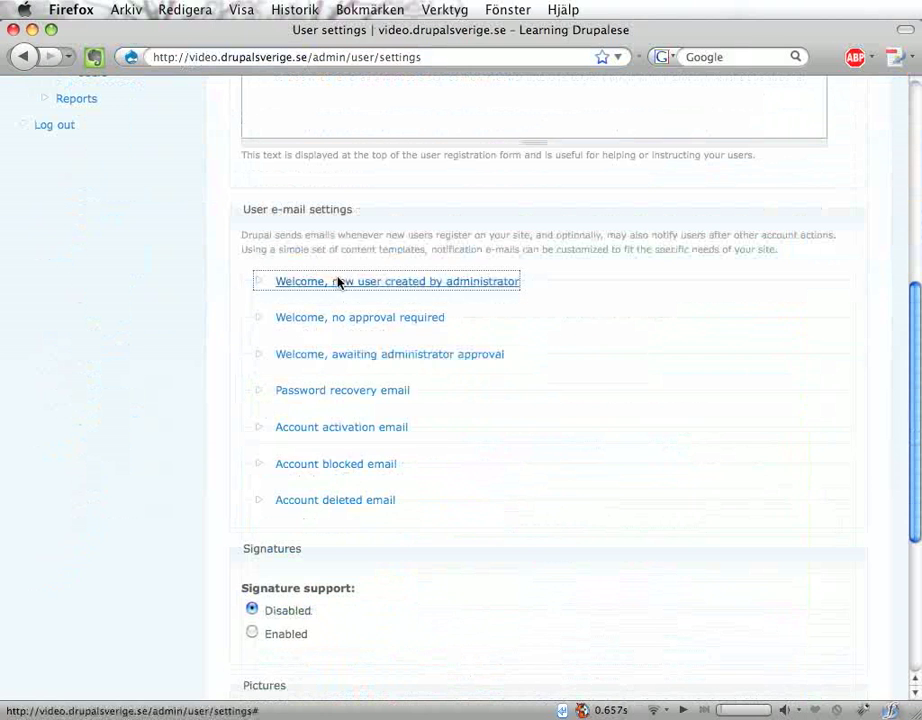
Step: Expand the password recovery e-mail template to examine its subject and body, and look over the signature and picture settings
click(360, 399)
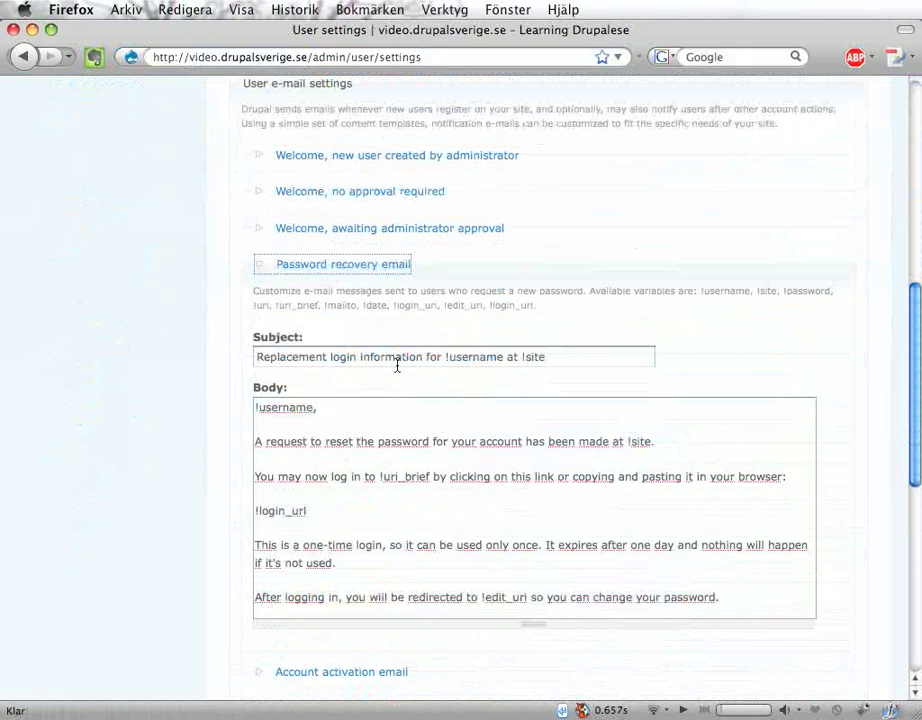
click(397, 357)
click(471, 552)
scroll(471, 552, down, 5)
scroll(477, 562, up, 4)
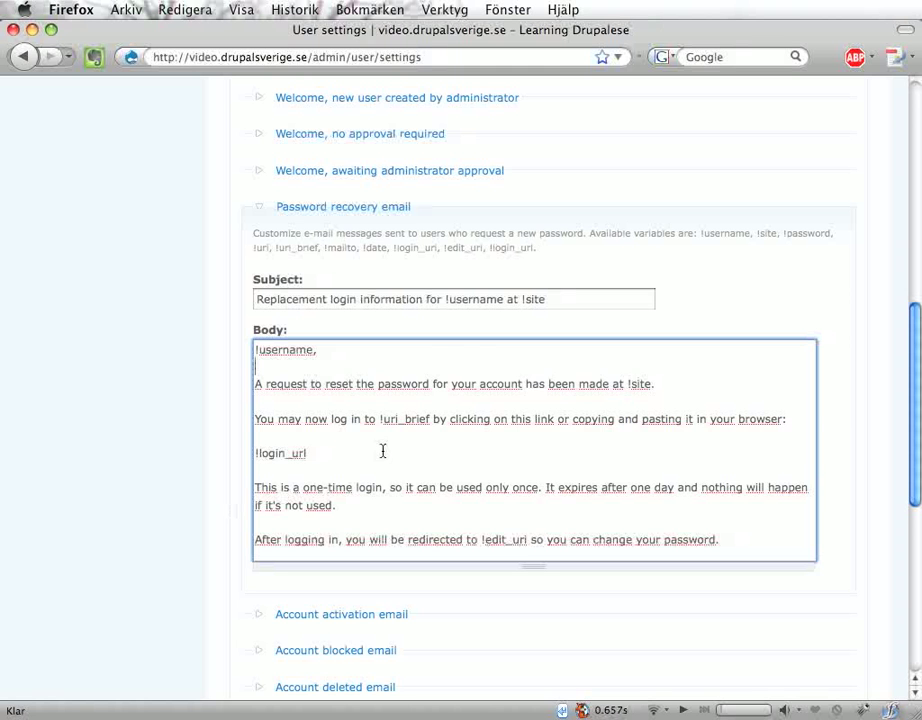
scroll(160, 578, down, 3)
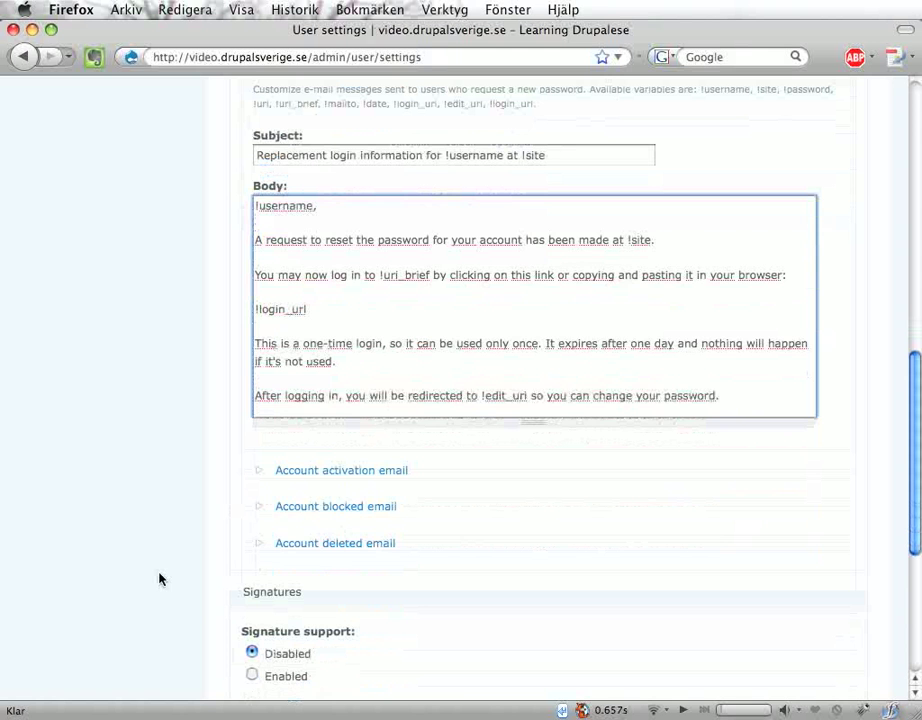
scroll(158, 577, down, 7)
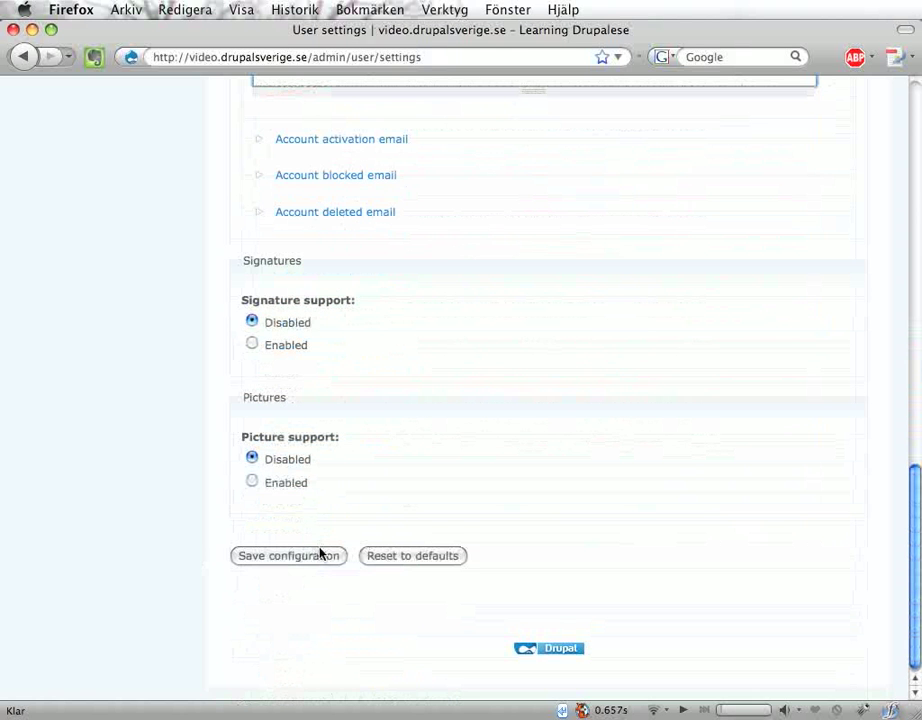
scroll(320, 553, up, 10)
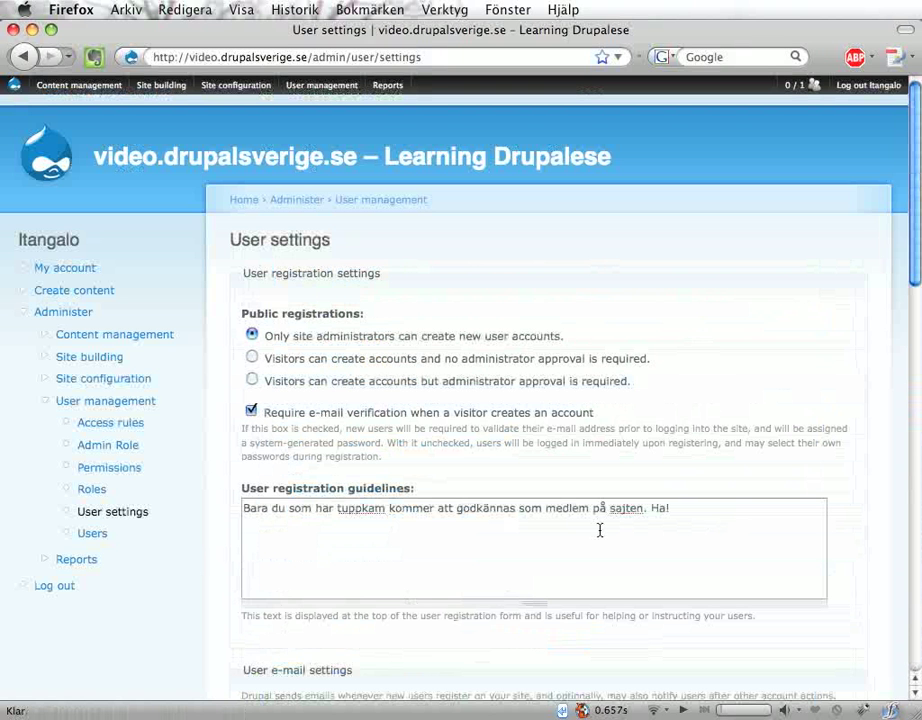
Step: Open the Permissions page and examine which permissions the modules offer for the anonymous, authenticated and other user roles
click(126, 472)
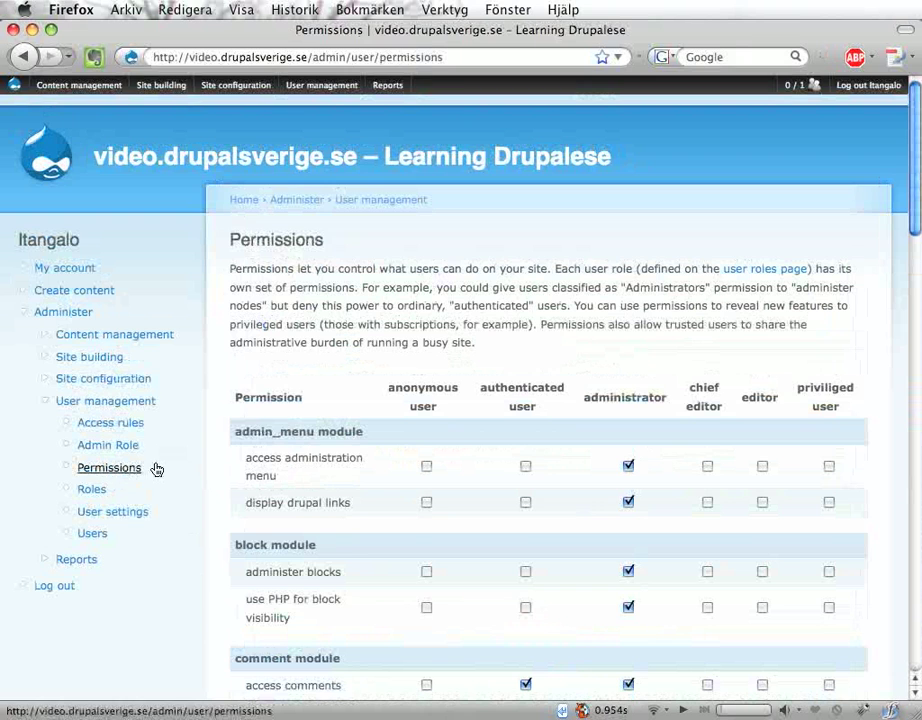
scroll(276, 450, down, 5)
scroll(276, 455, down, 15)
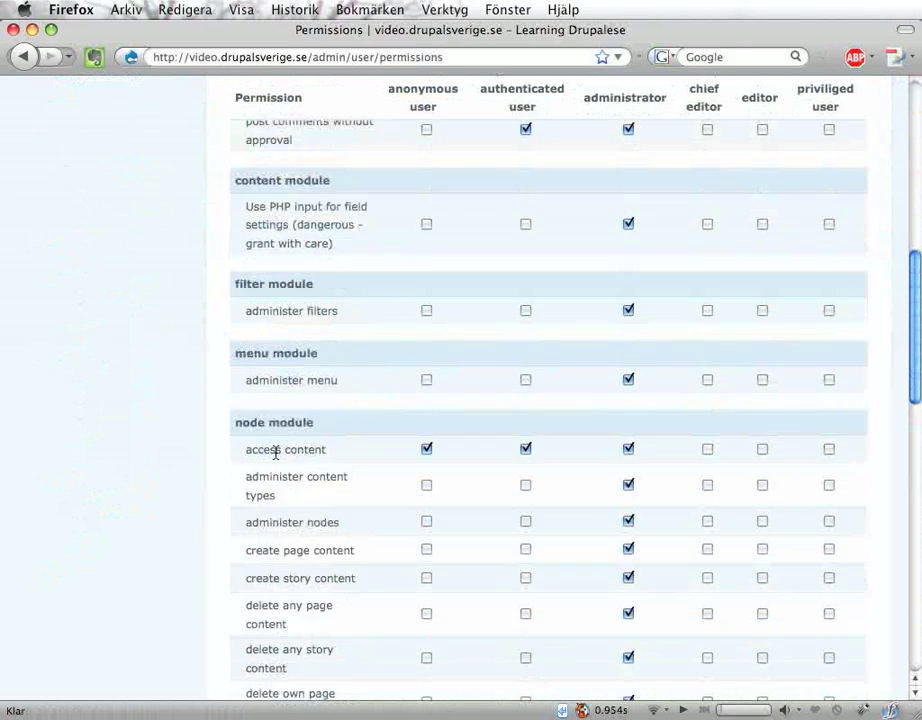
scroll(276, 455, down, 4)
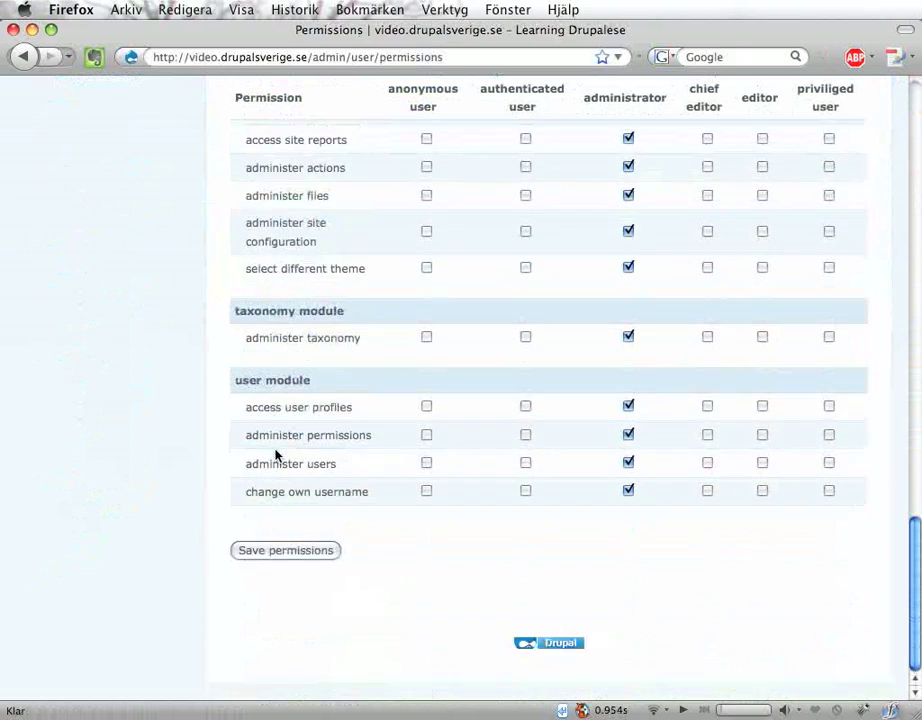
scroll(276, 455, up, 20)
scroll(276, 455, up, 4)
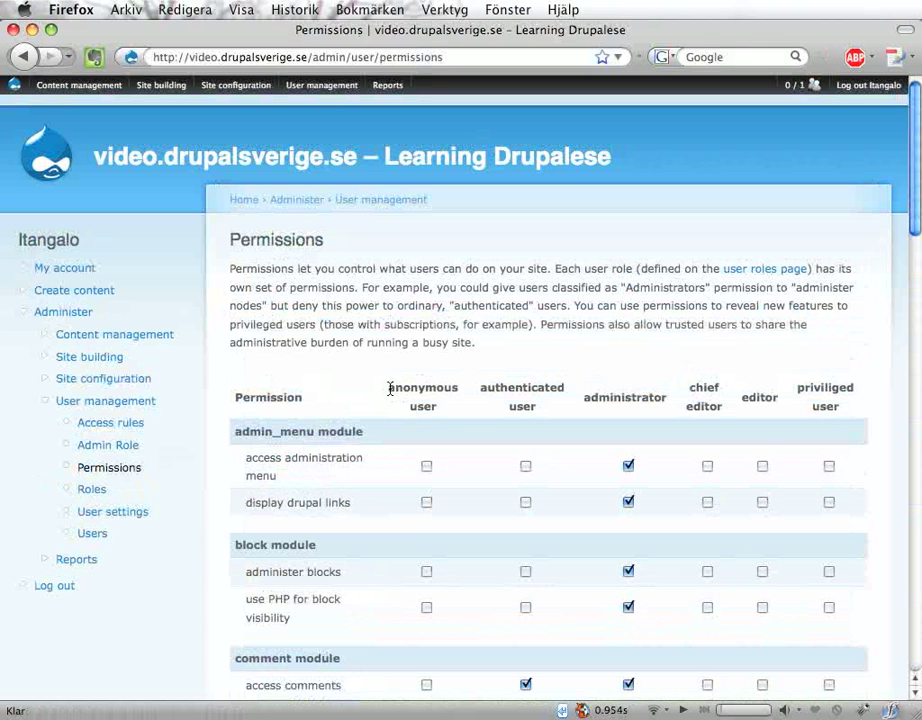
drag(389, 390, 540, 410)
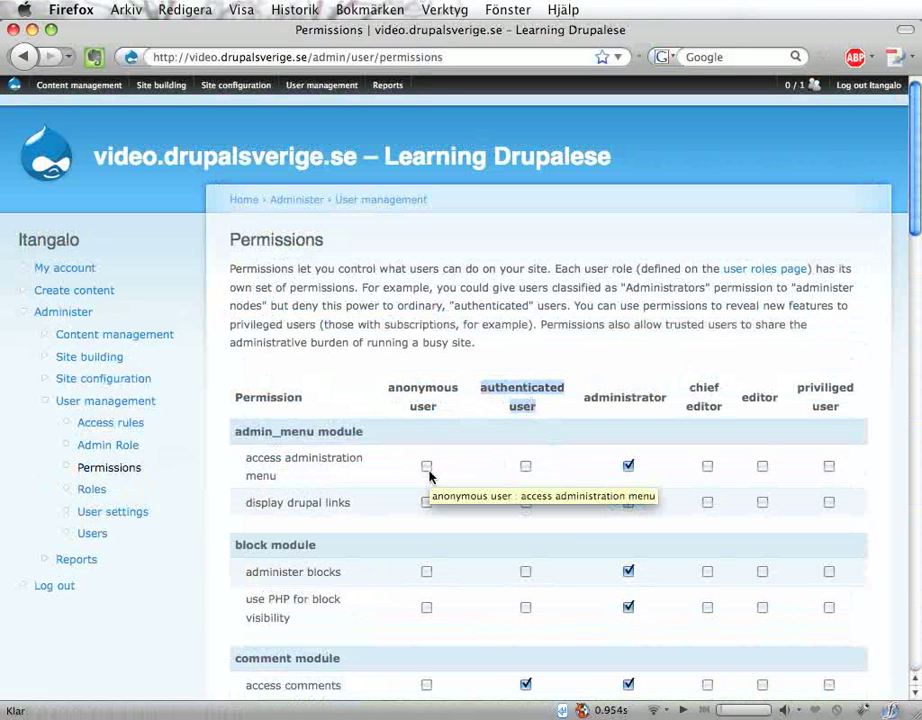
Step: Grant anonymous users the access comments permission, and try switching their post comments permission on and back off
scroll(319, 572, down, 3)
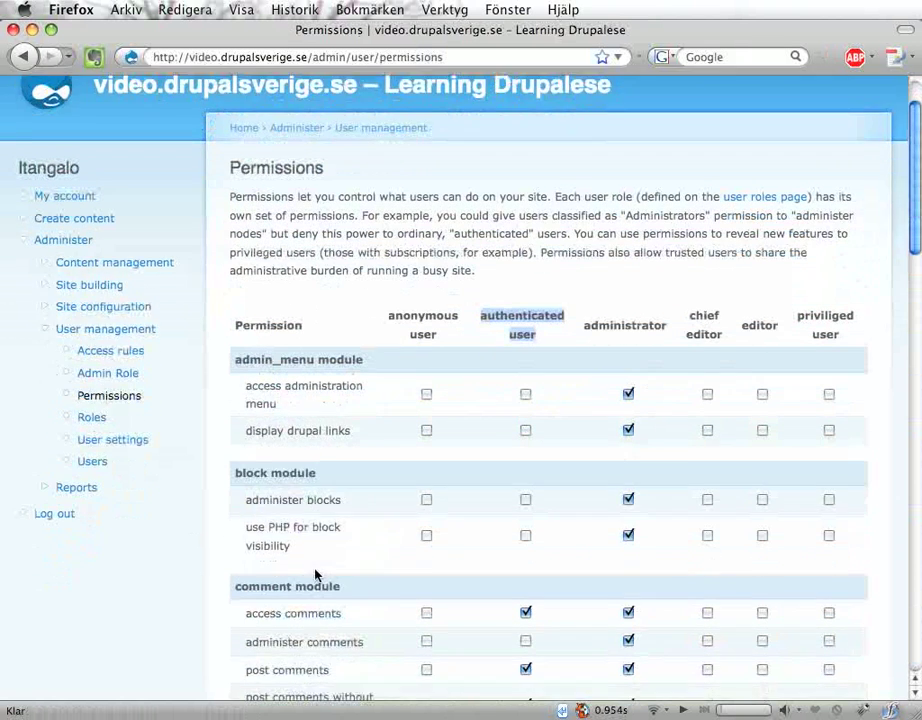
scroll(316, 573, down, 1)
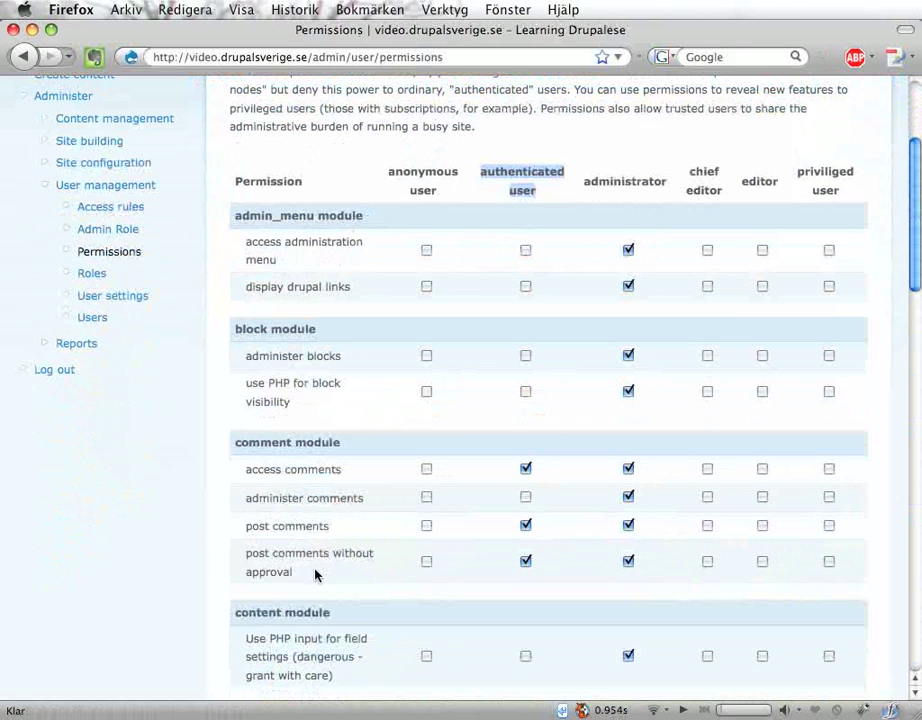
click(427, 471)
click(427, 527)
click(427, 527)
Step: Examine the permissions listed per module, from admin_menu and comment through the node module's content rights to the system, taxonomy and user modules
scroll(452, 512, down, 20)
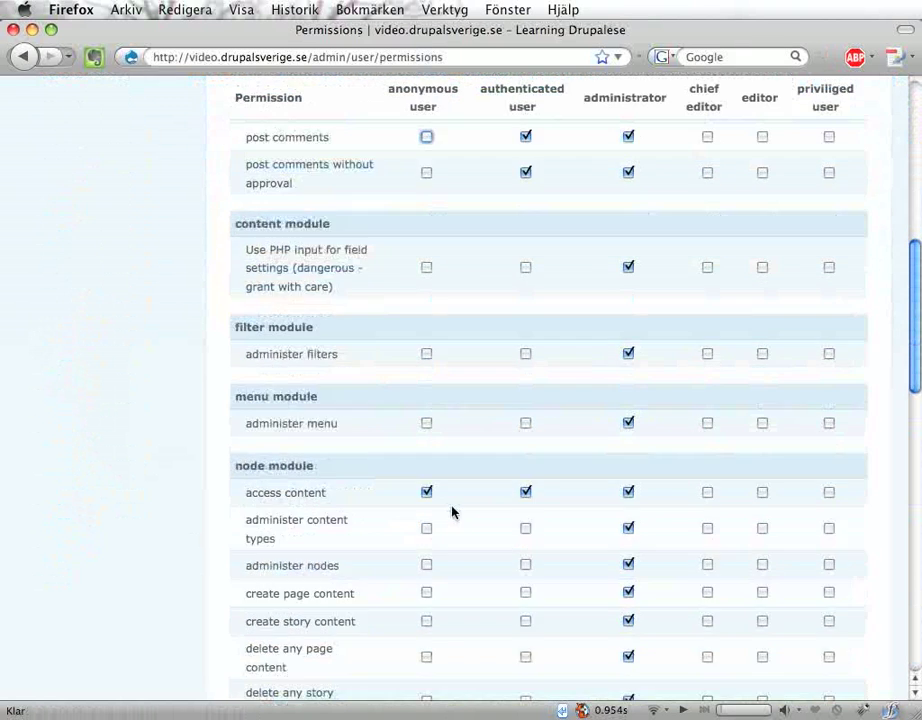
scroll(452, 512, up, 12)
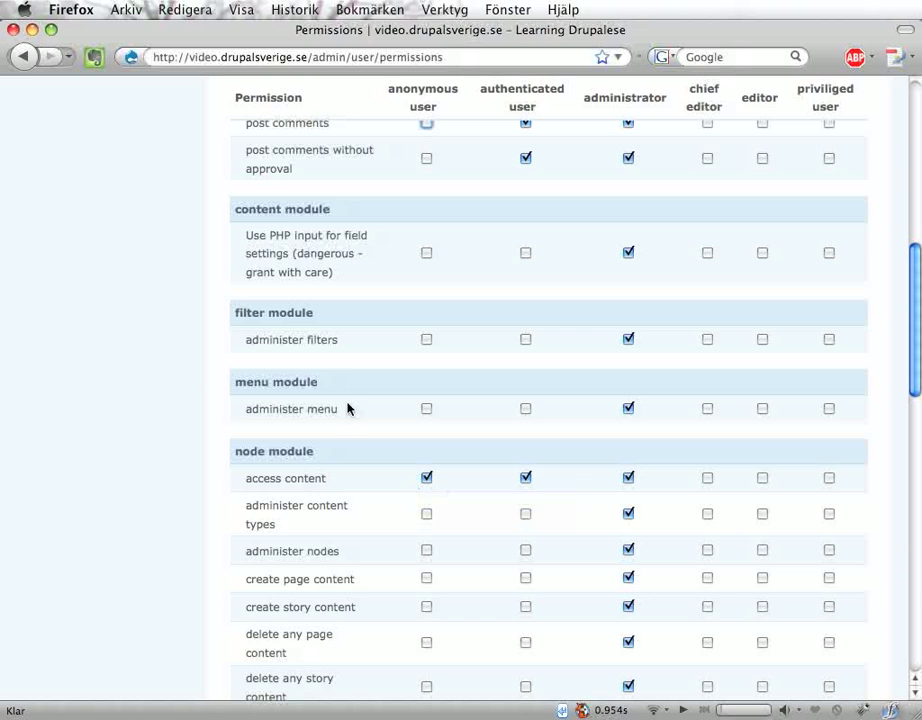
scroll(340, 400, up, 10)
scroll(326, 390, down, 6)
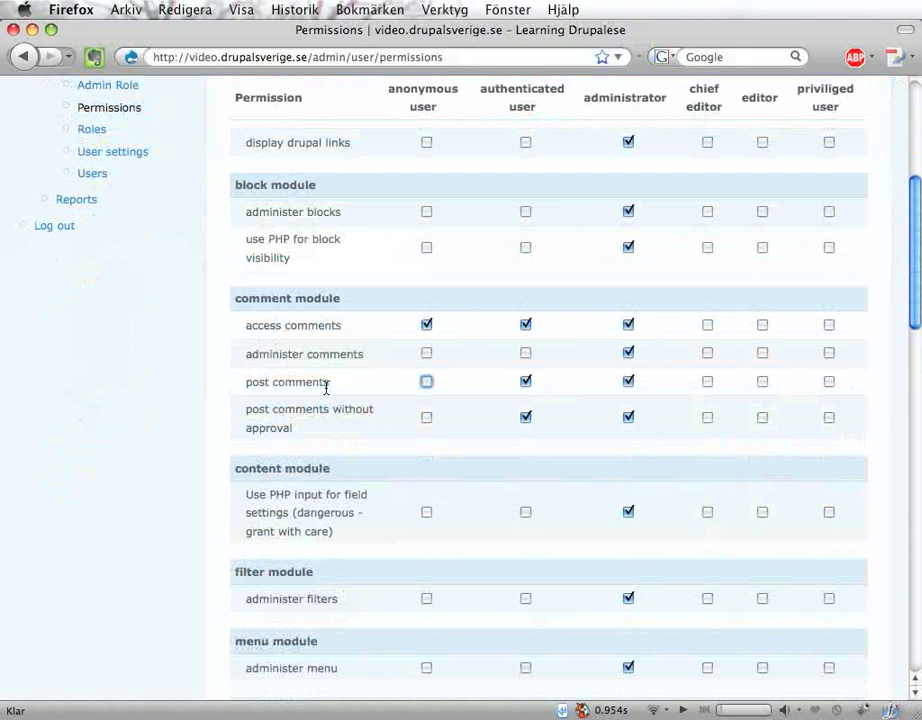
scroll(326, 388, up, 8)
scroll(326, 388, down, 1)
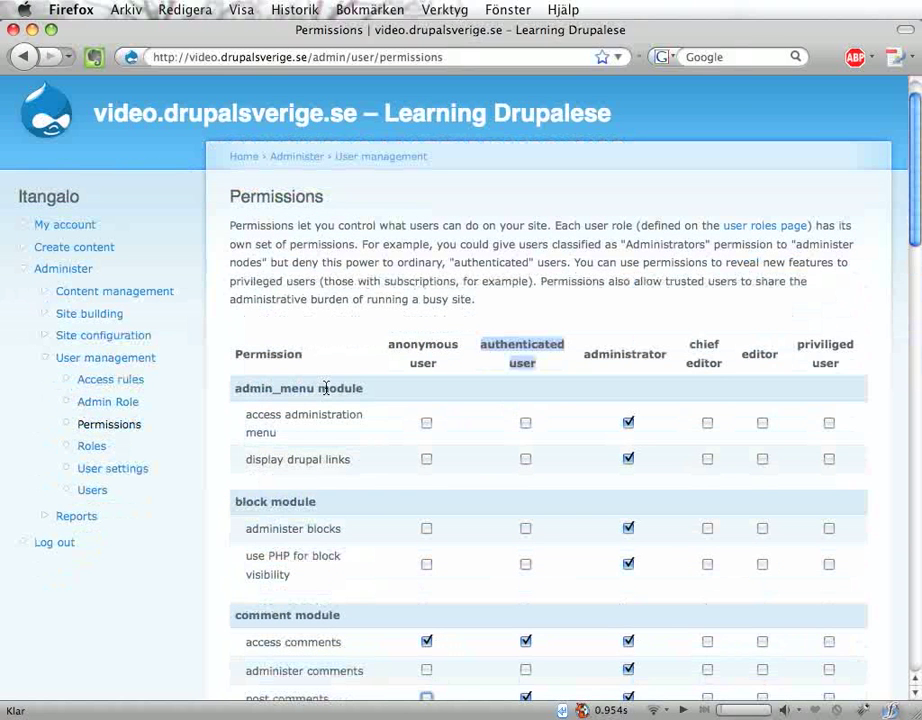
scroll(320, 387, down, 3)
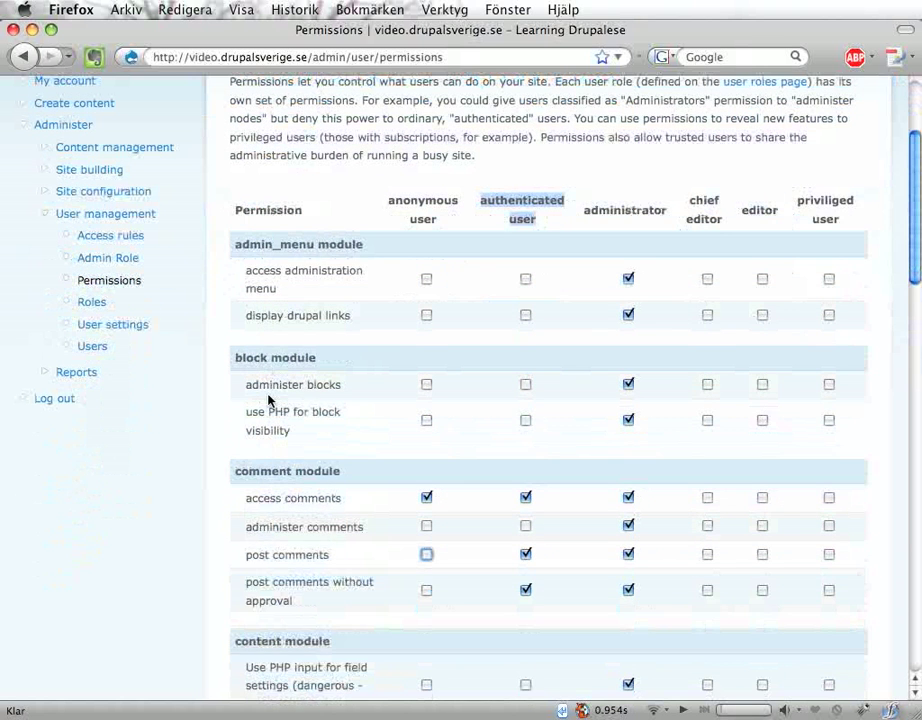
scroll(288, 441, down, 3)
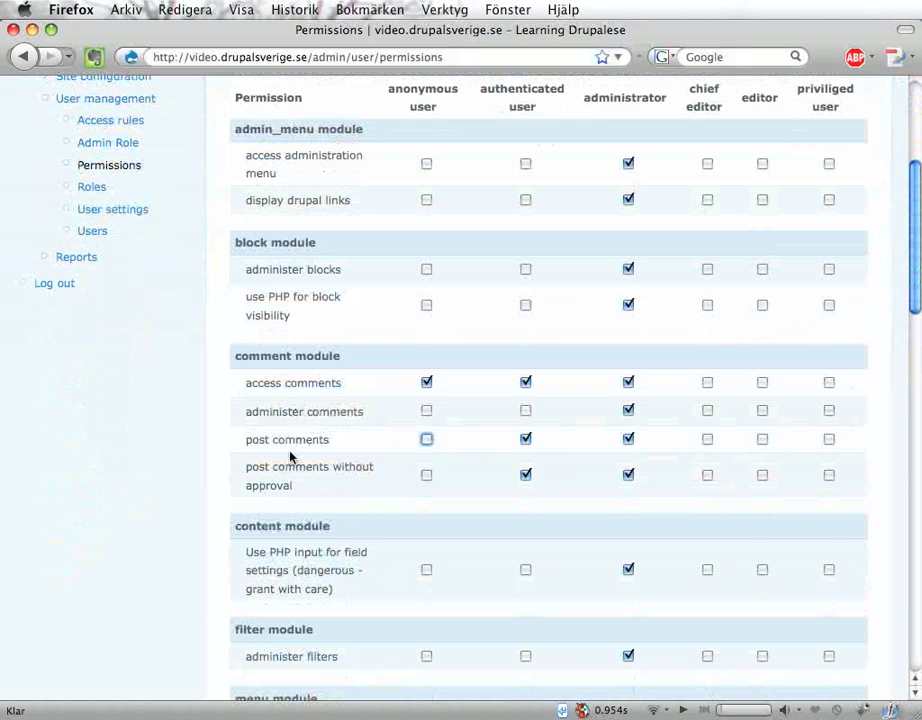
scroll(290, 456, down, 10)
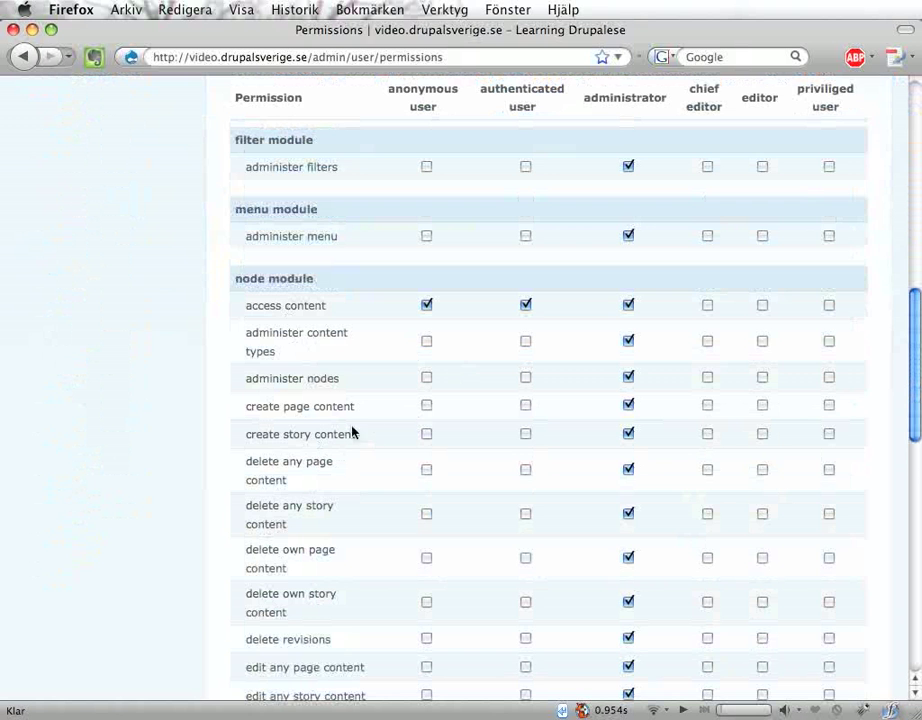
scroll(330, 435, down, 2)
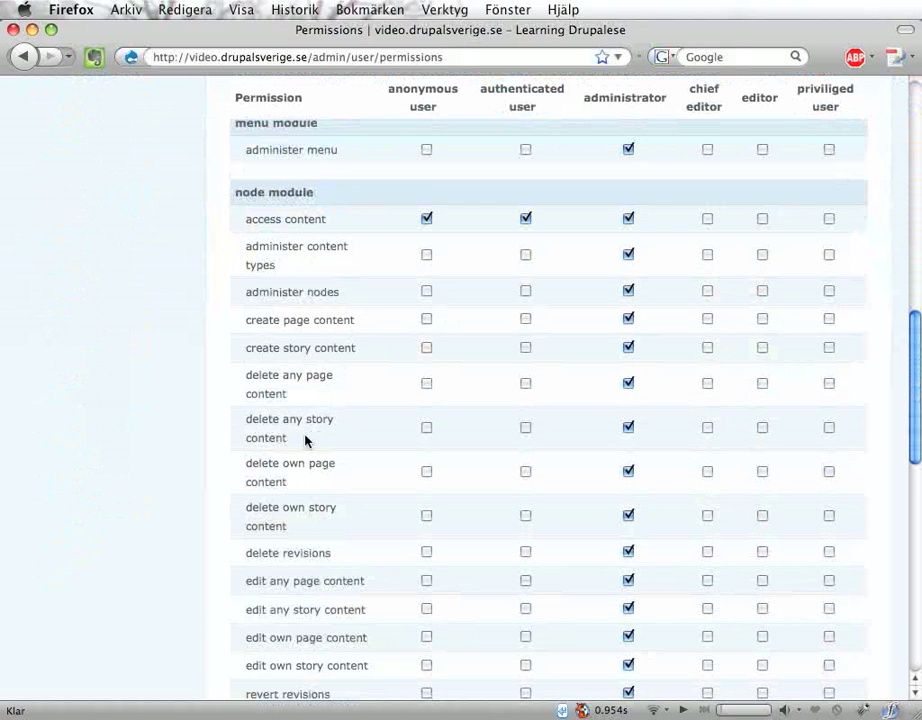
scroll(305, 440, down, 2)
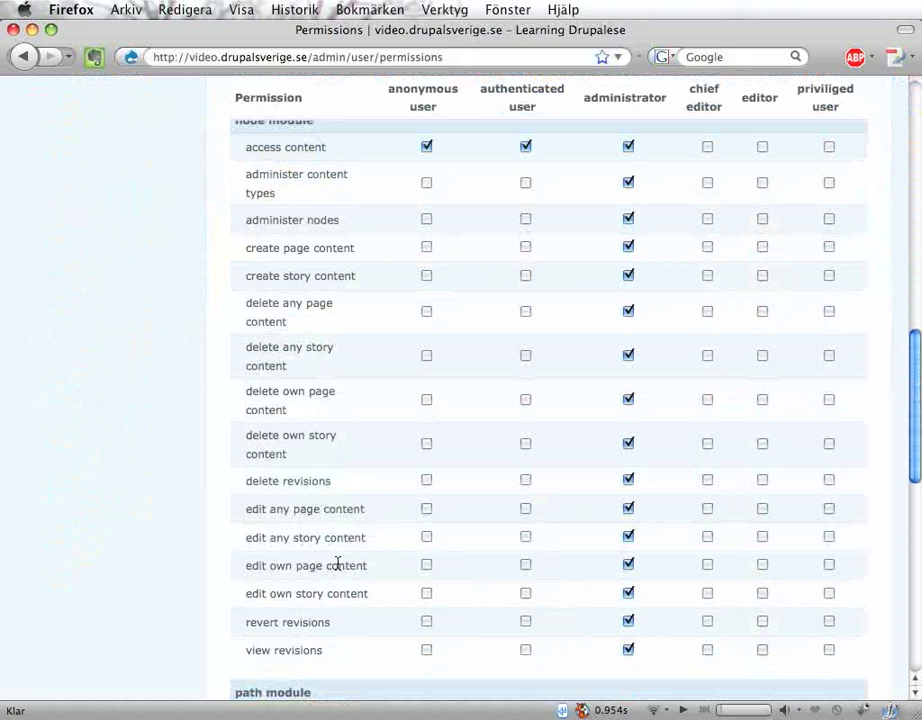
scroll(338, 565, down, 12)
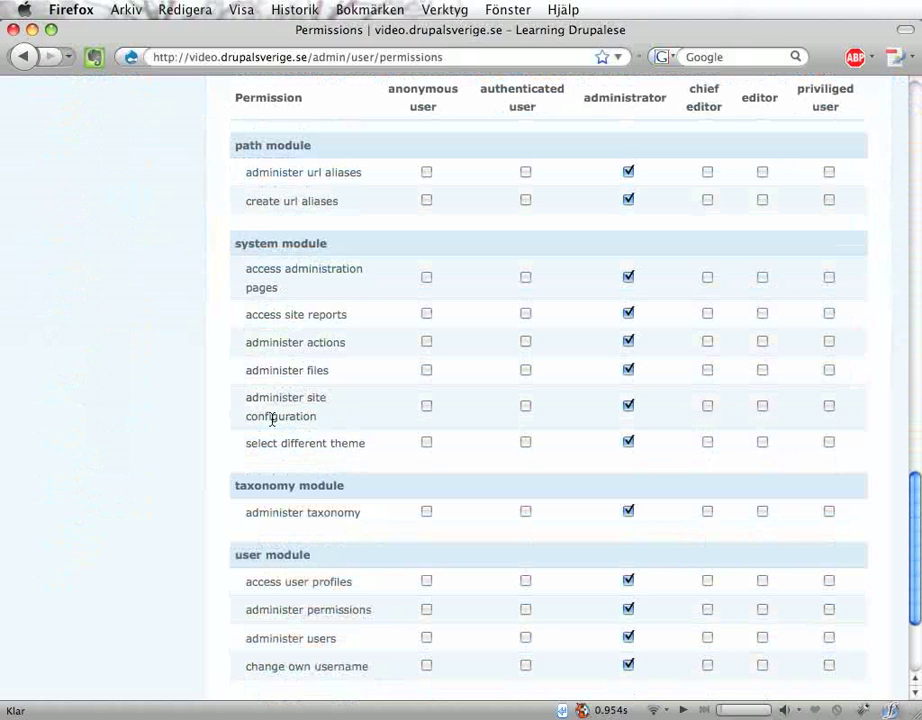
scroll(279, 430, down, 3)
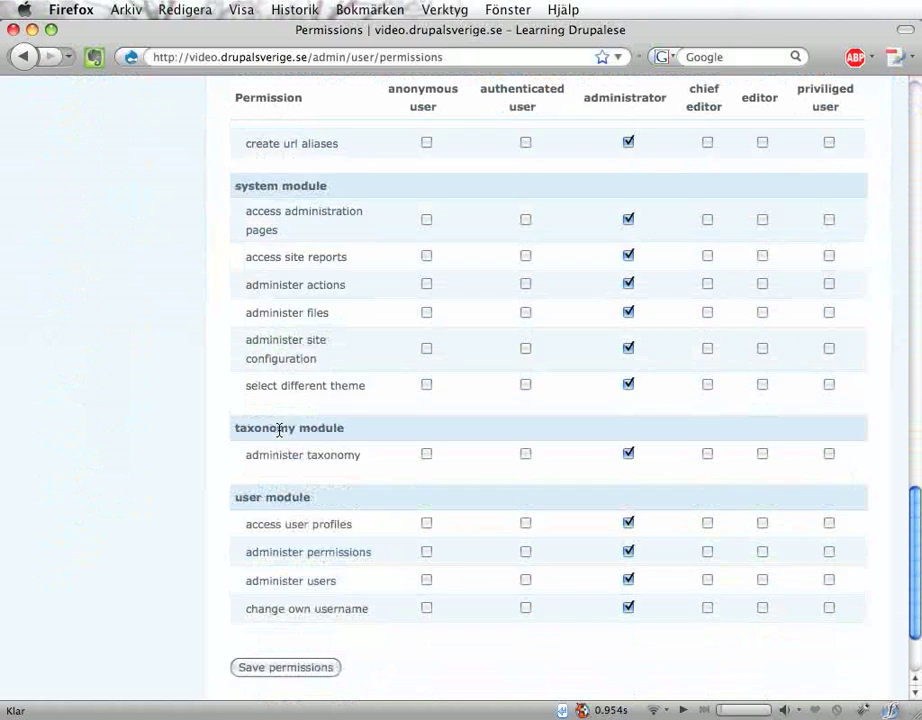
Step: Examine the menu module's administer menu permission and the administrator, chief editor, editor and priviliged user role columns
scroll(279, 430, up, 20)
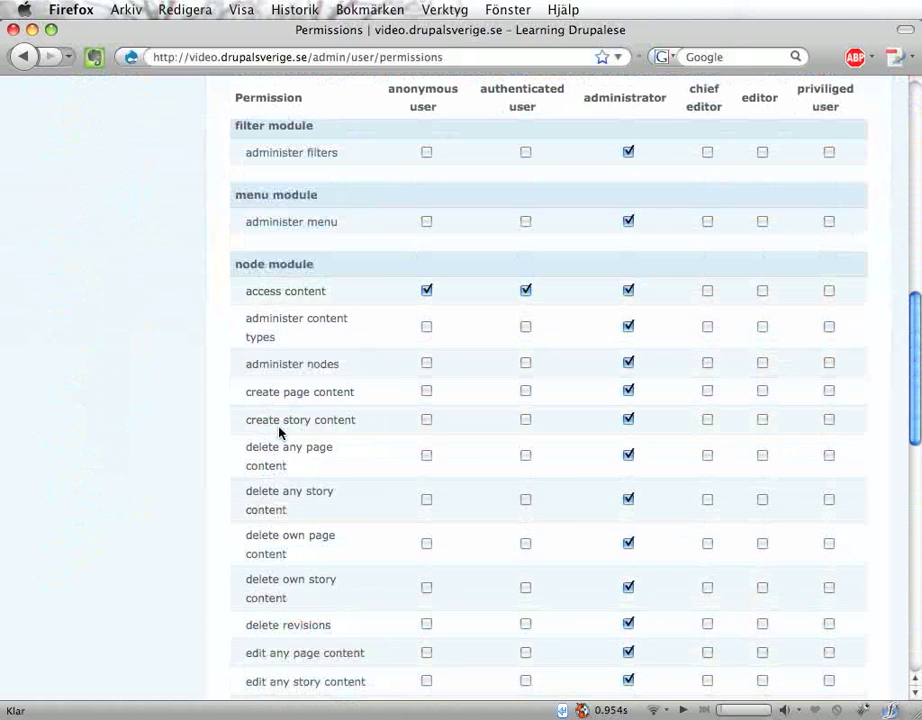
scroll(279, 433, up, 2)
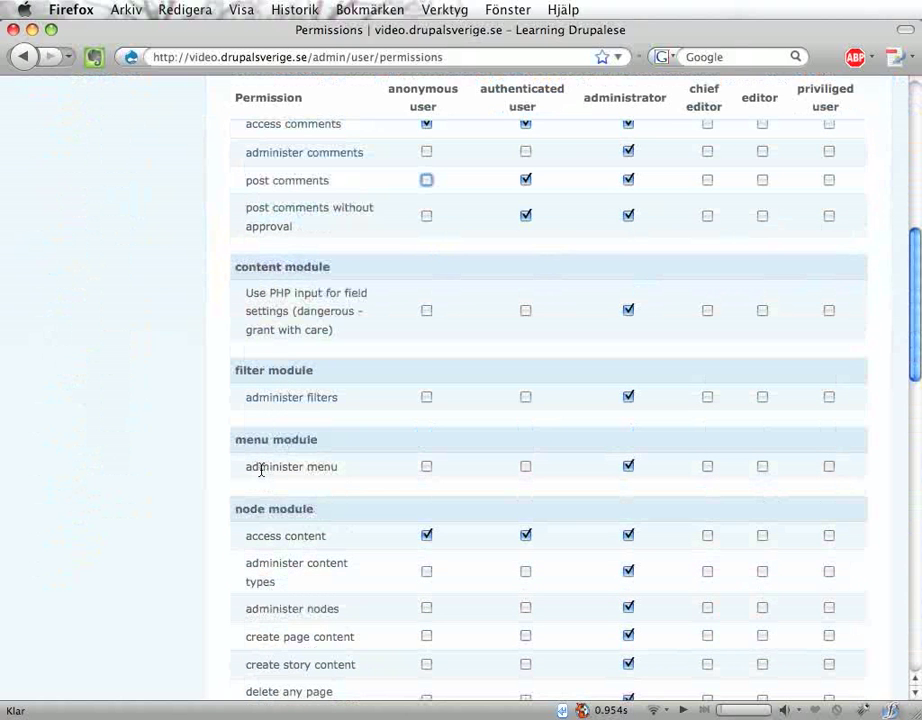
drag(260, 469, 333, 472)
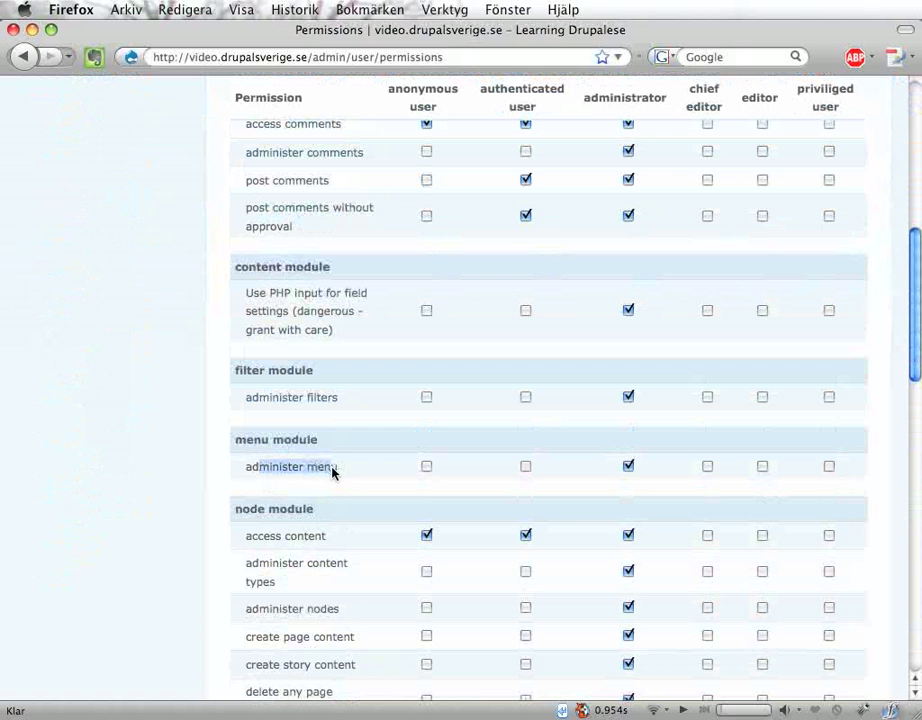
scroll(333, 472, up, 9)
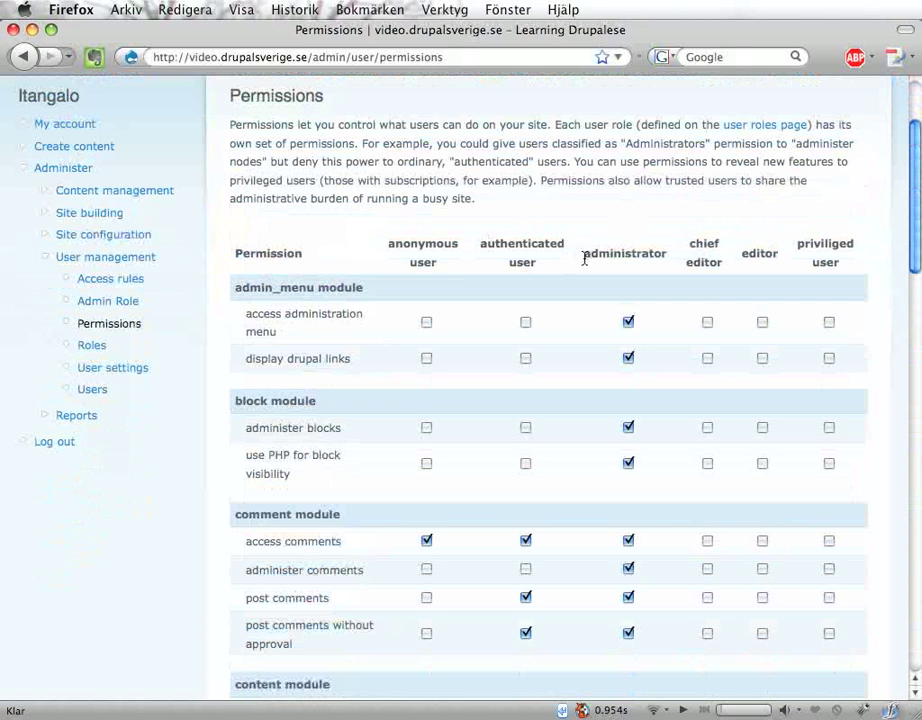
drag(586, 257, 855, 262)
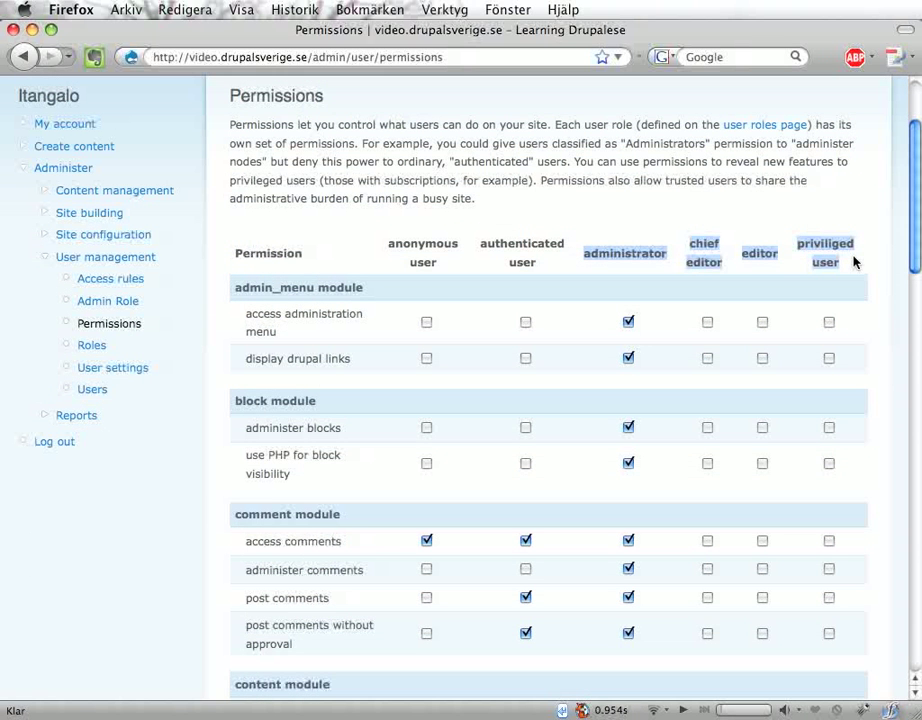
click(822, 262)
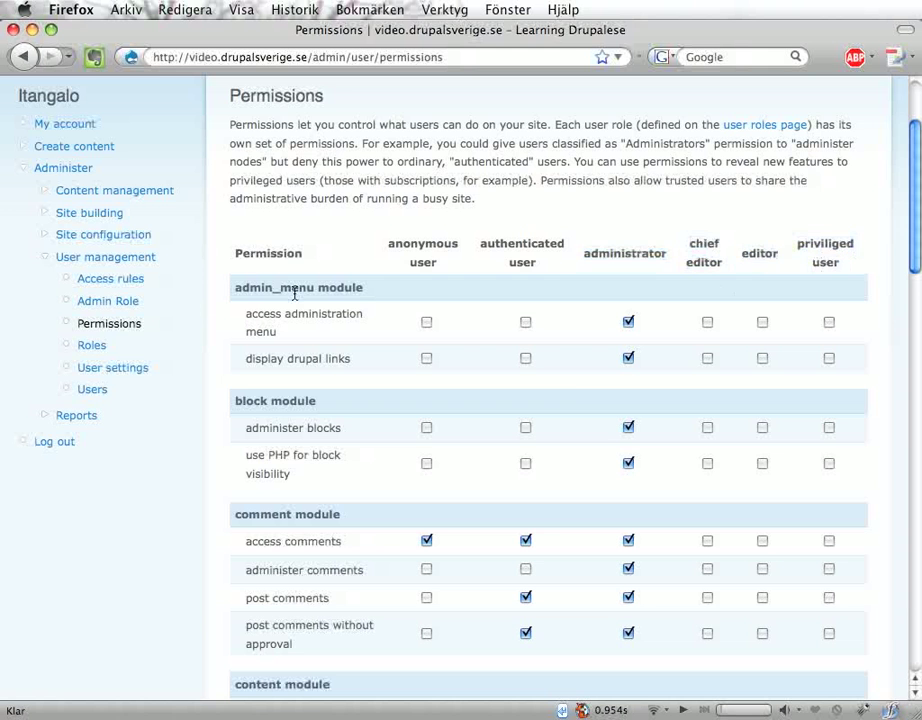
Step: Open the Roles page and examine the locked anonymous user and authenticated user roles in the list
click(92, 345)
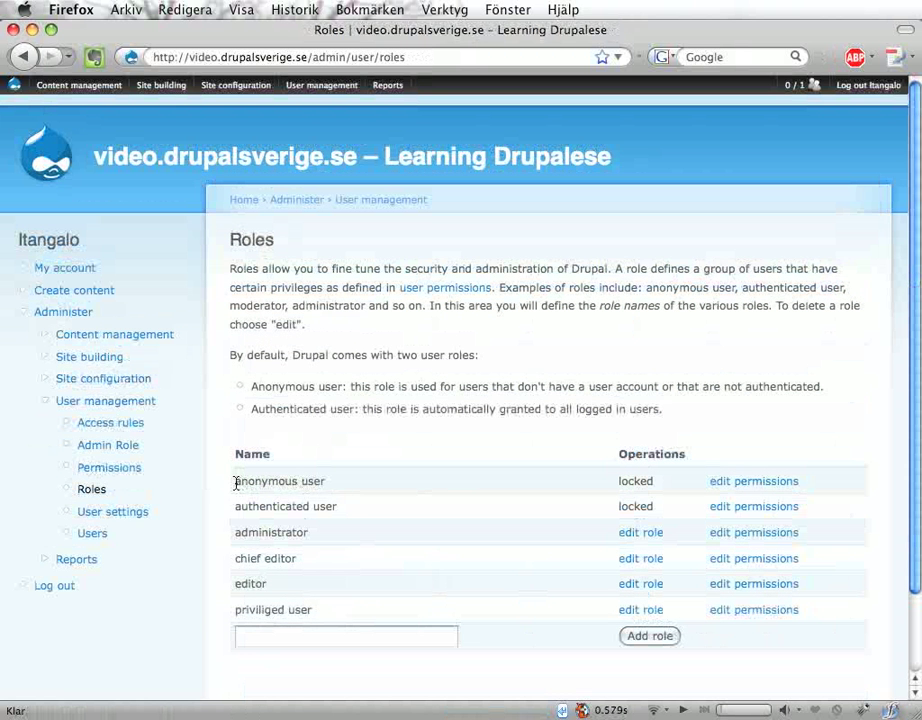
drag(235, 481, 846, 518)
click(847, 516)
drag(235, 508, 350, 510)
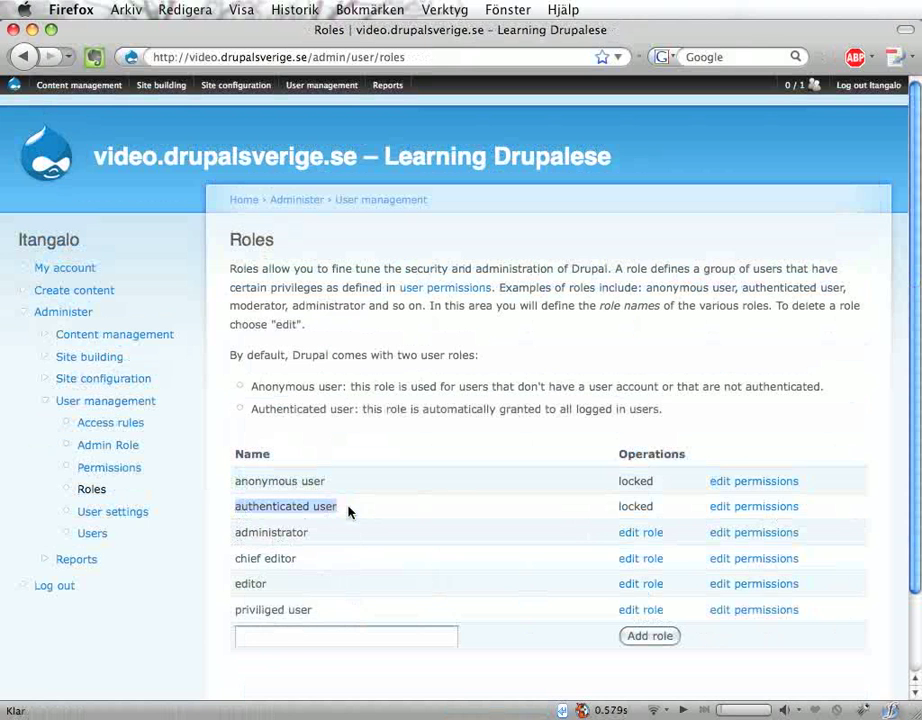